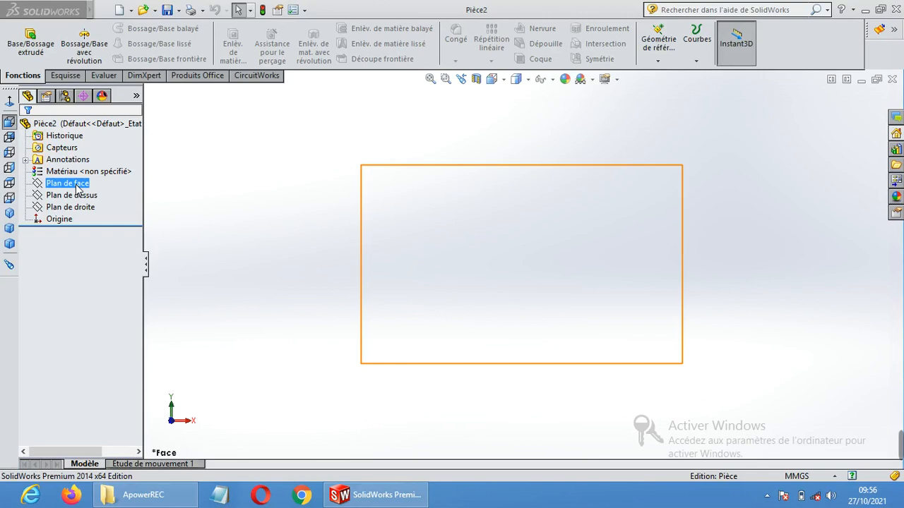
Sketch a closed rectangle of lines on the front plane, starting at the origin, with its horizontal base 80 mm long
click(78, 185)
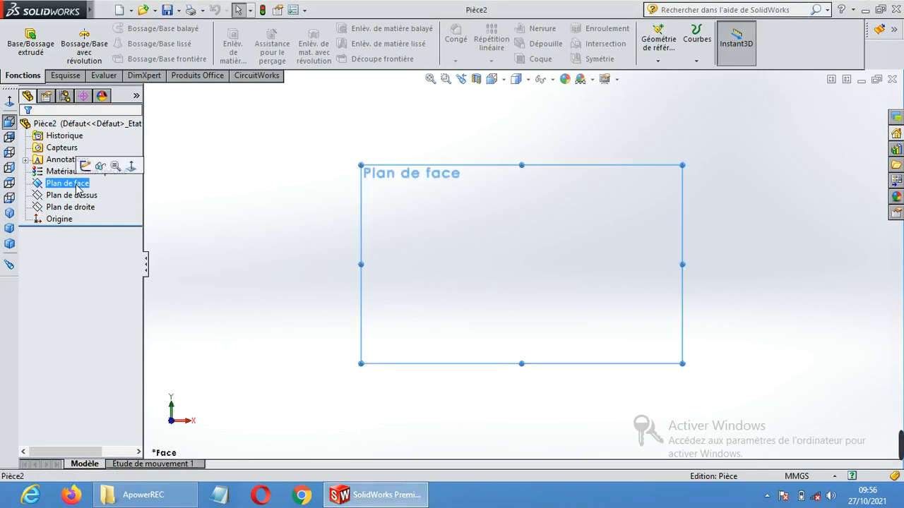
click(67, 75)
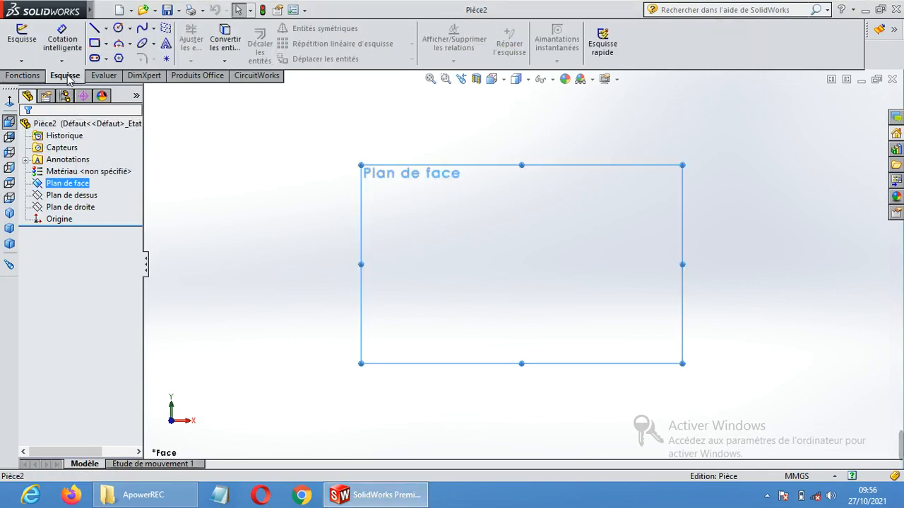
click(94, 32)
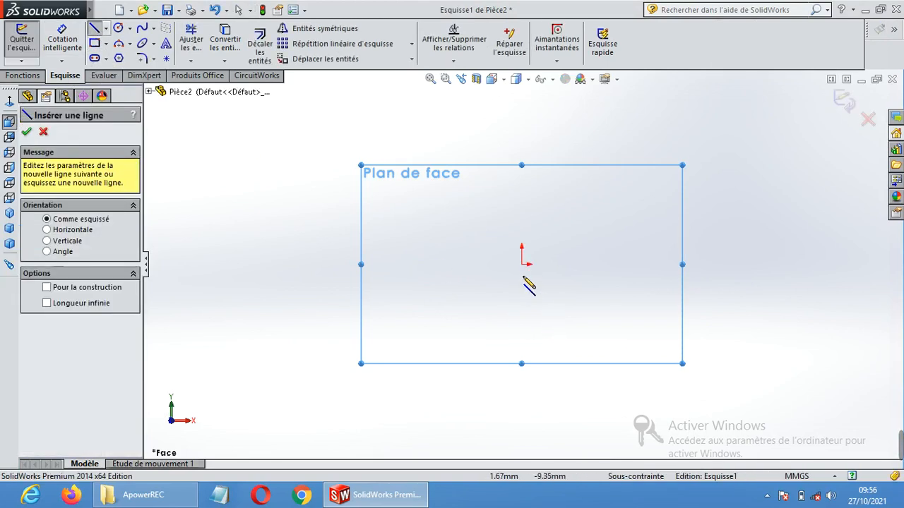
click(522, 264)
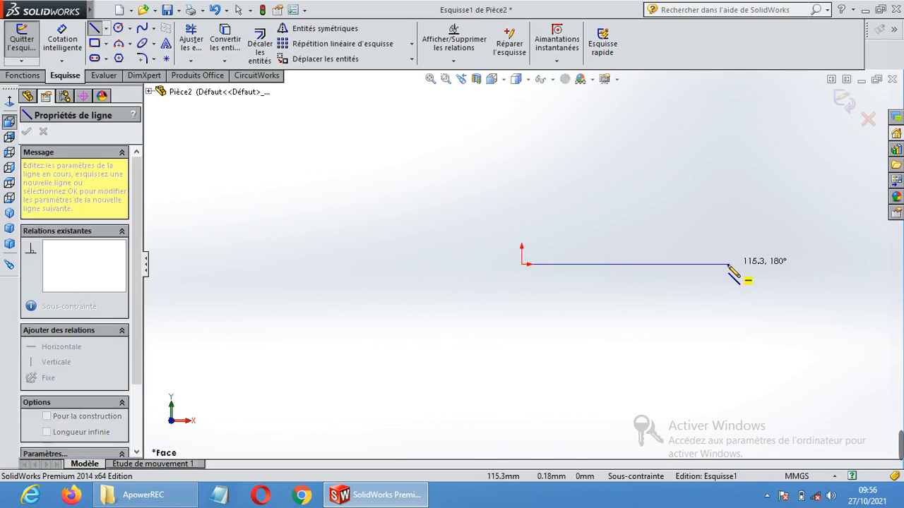
click(718, 266)
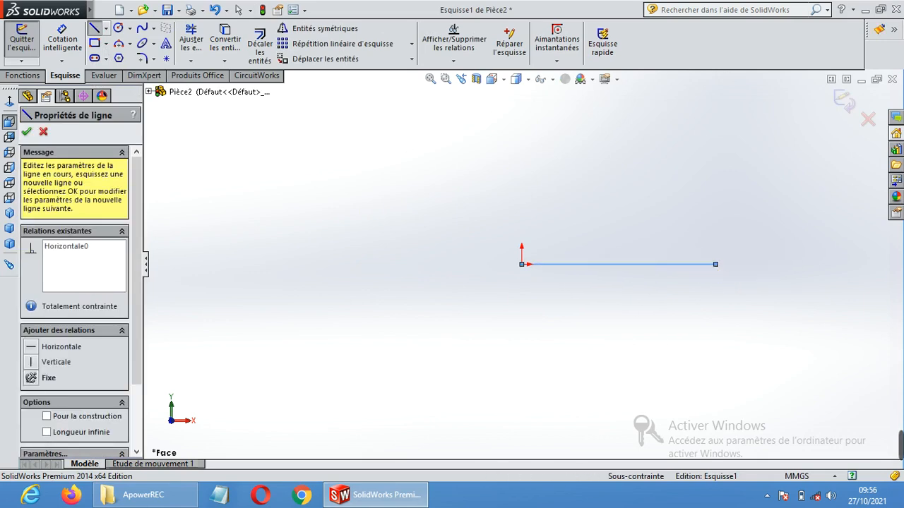
click(667, 211)
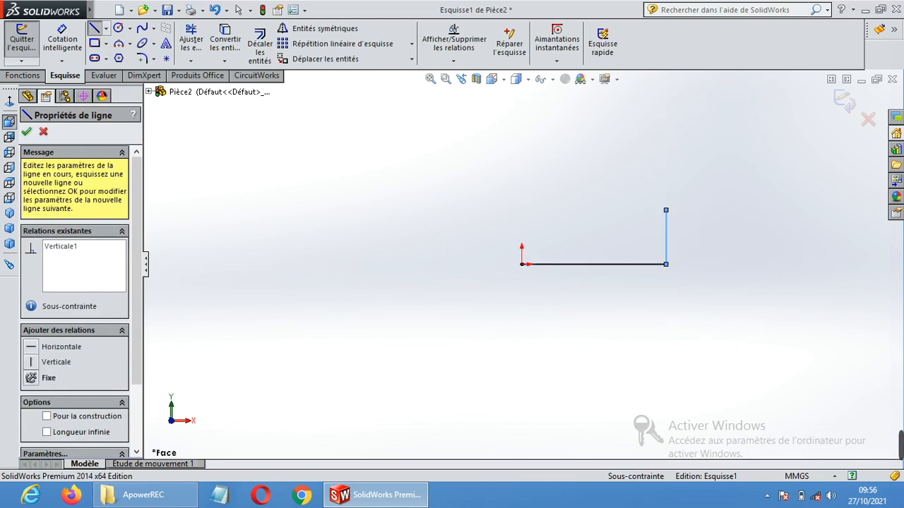
click(522, 211)
click(521, 264)
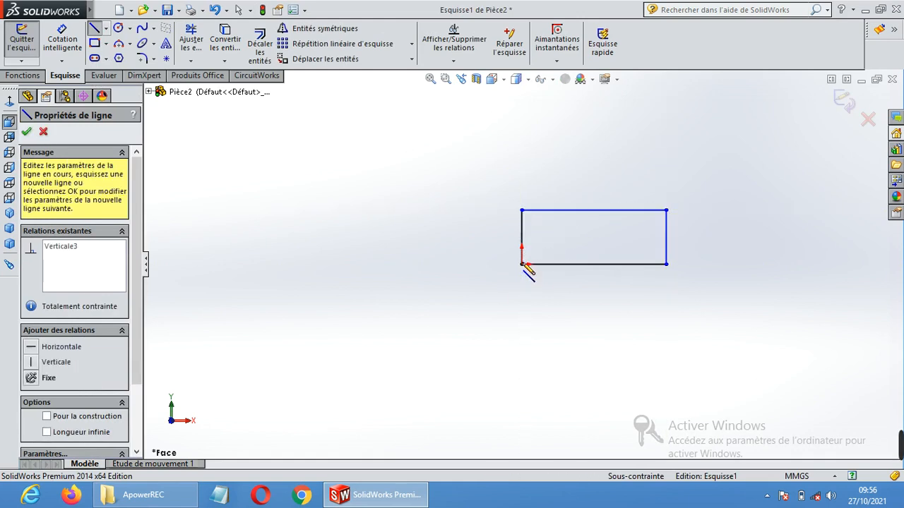
Revolve the rectangle 360 degrees about its horizontal base line to form a solid cylinder
click(35, 76)
click(87, 48)
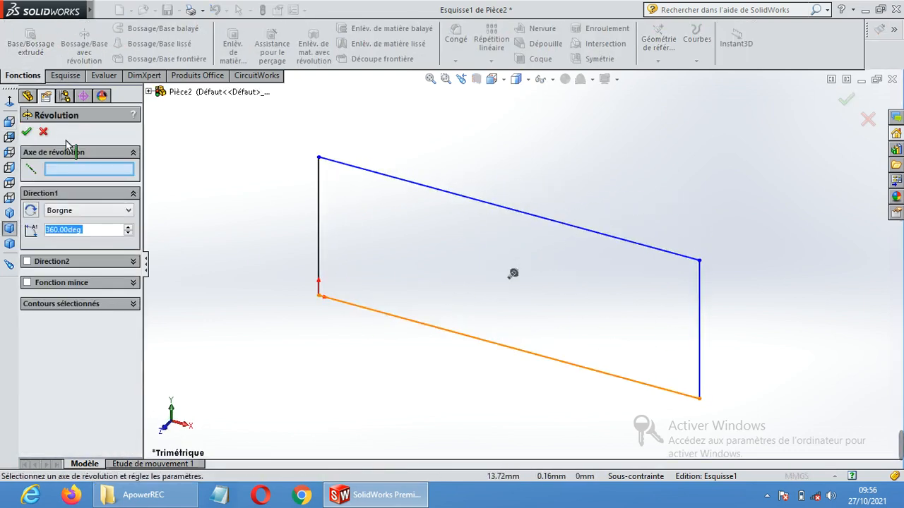
click(568, 363)
click(26, 134)
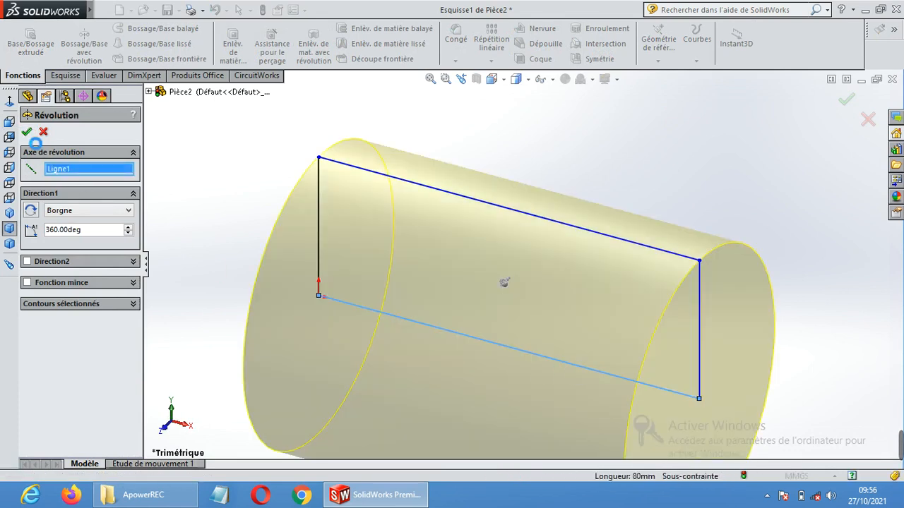
scroll(576, 290, up, 5)
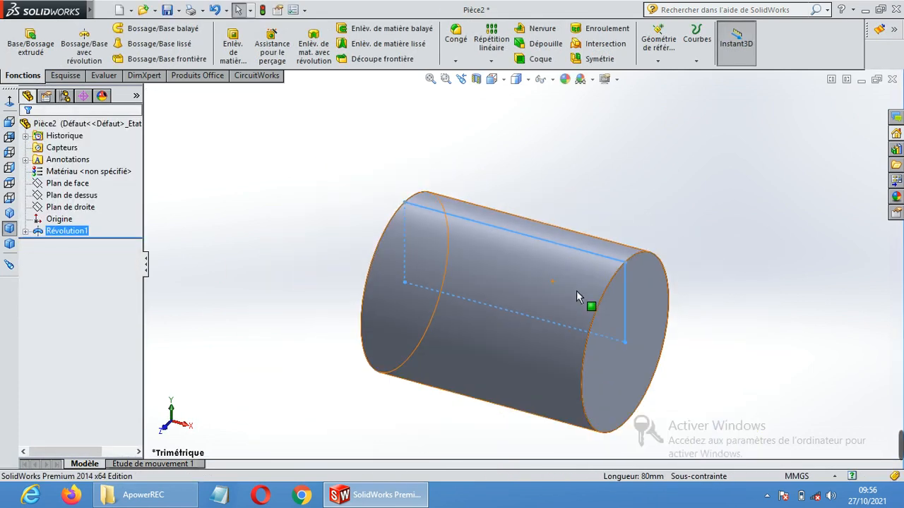
click(666, 226)
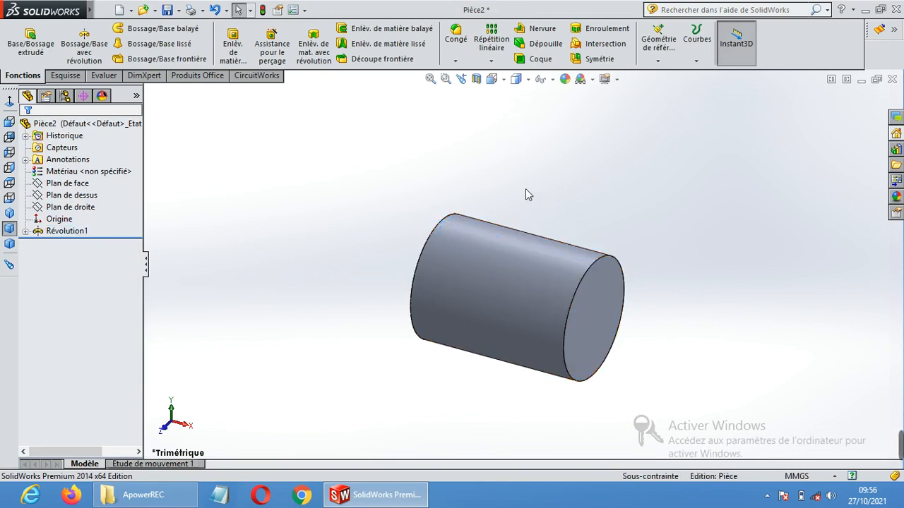
Shell the cylinder with a 5 mm wall thickness, removing both circular end faces
middle_drag(526, 195, 533, 167)
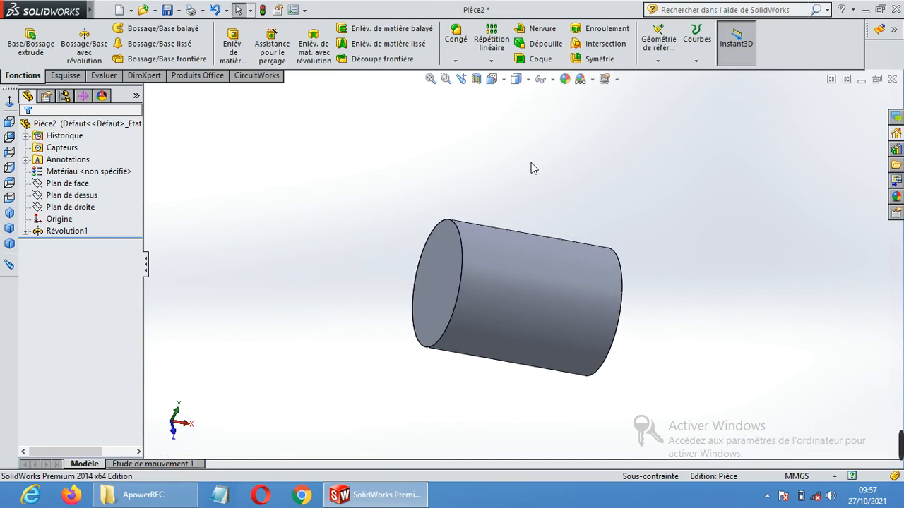
click(540, 58)
click(448, 257)
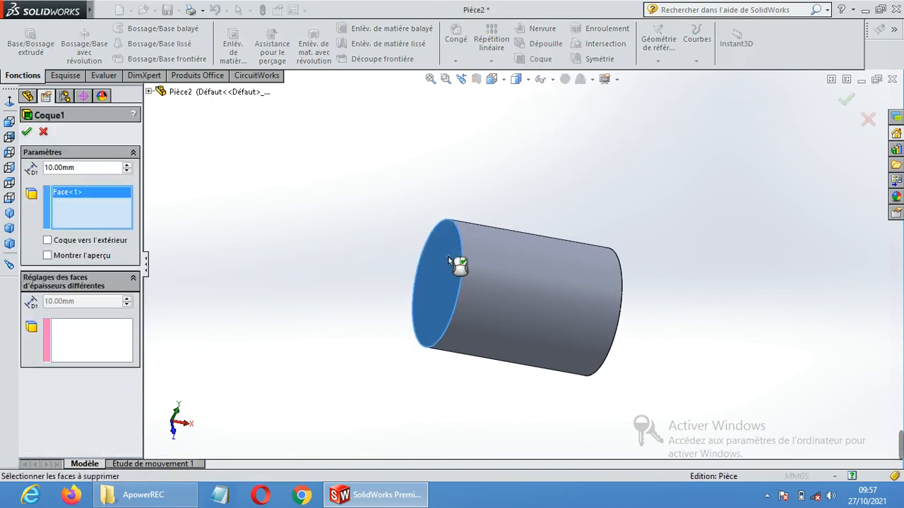
middle_drag(680, 236, 622, 268)
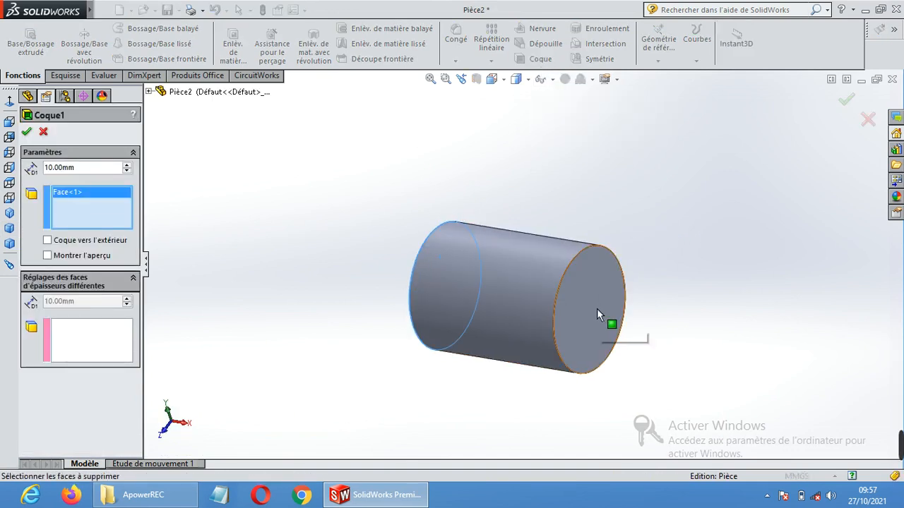
click(596, 314)
click(71, 167)
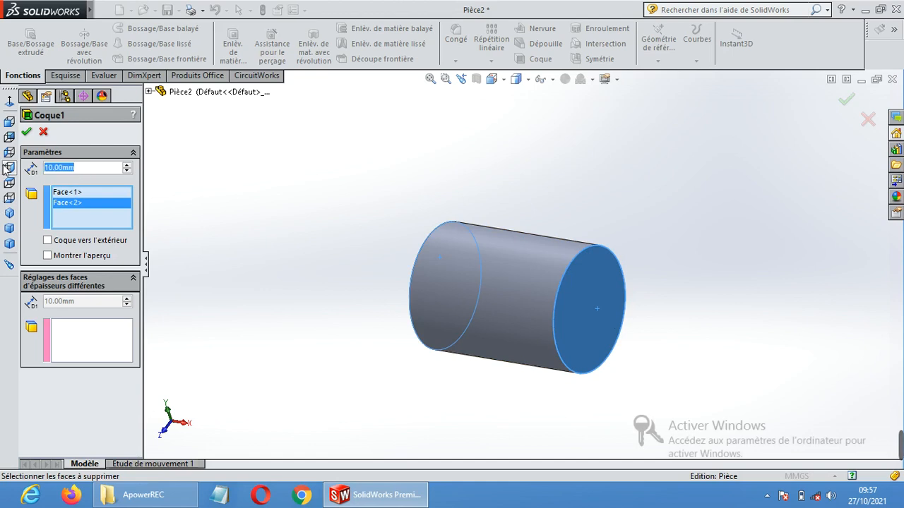
text(5)
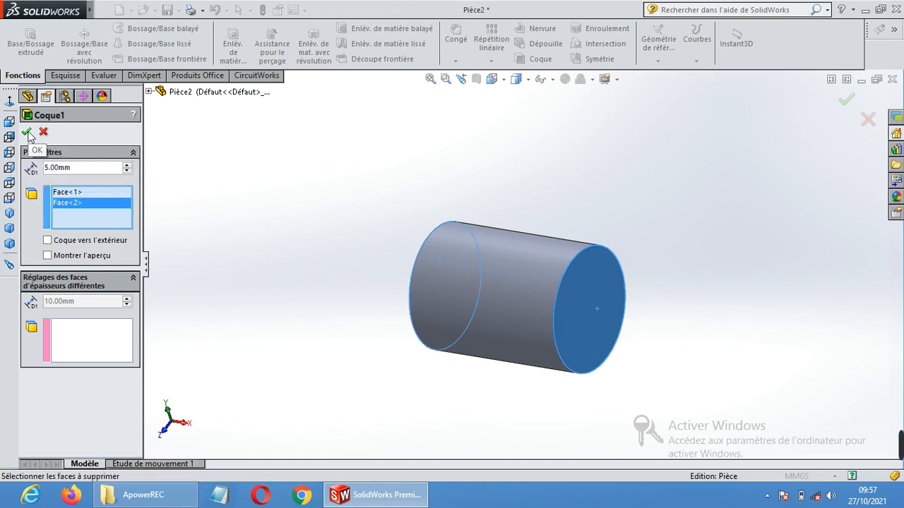
click(27, 133)
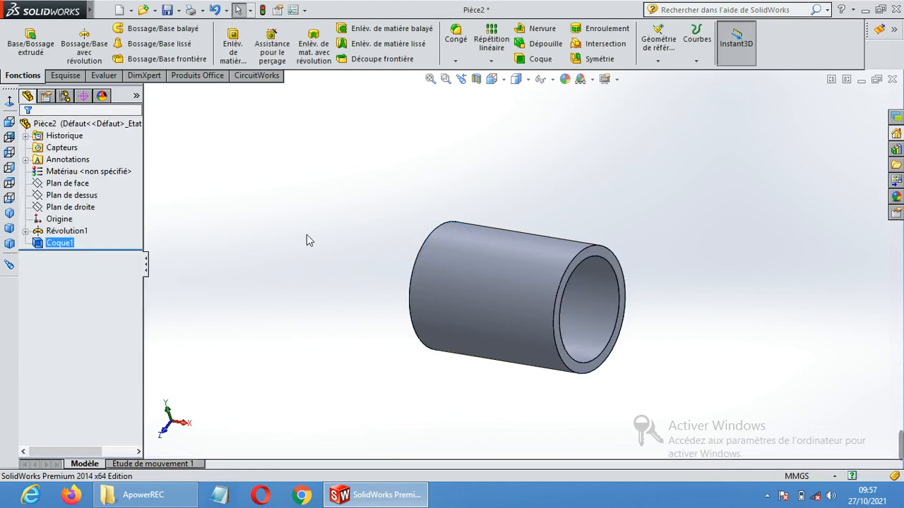
Start a sketch on the tube's annular end face and draw a 25 mm radius circle from the origin along the bore edge
middle_drag(486, 183, 551, 223)
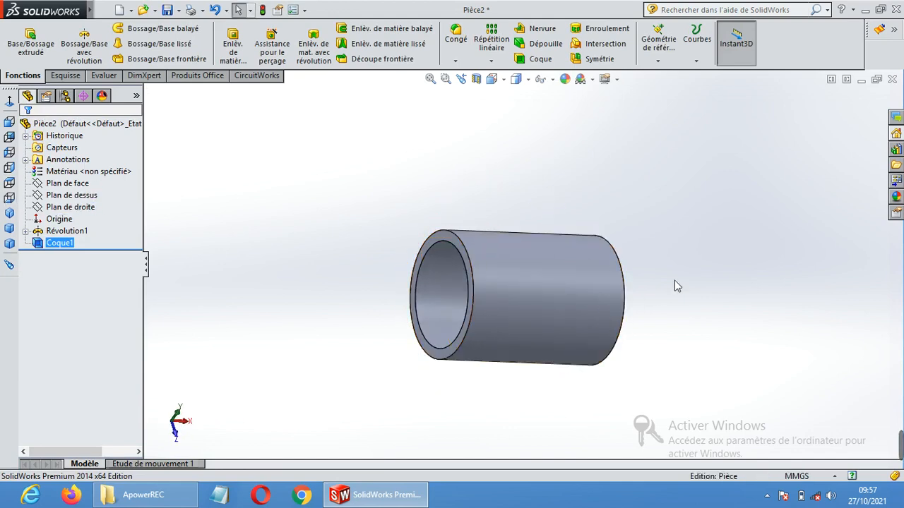
middle_drag(674, 280, 659, 275)
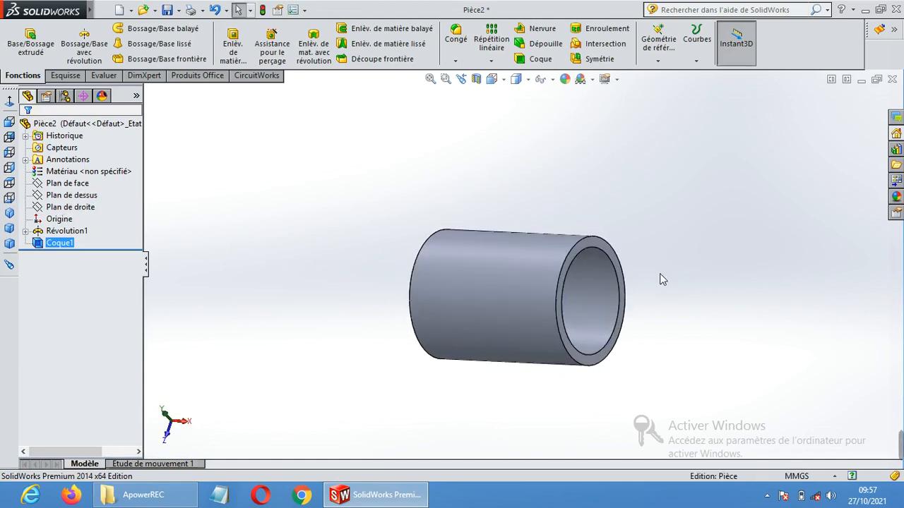
click(600, 247)
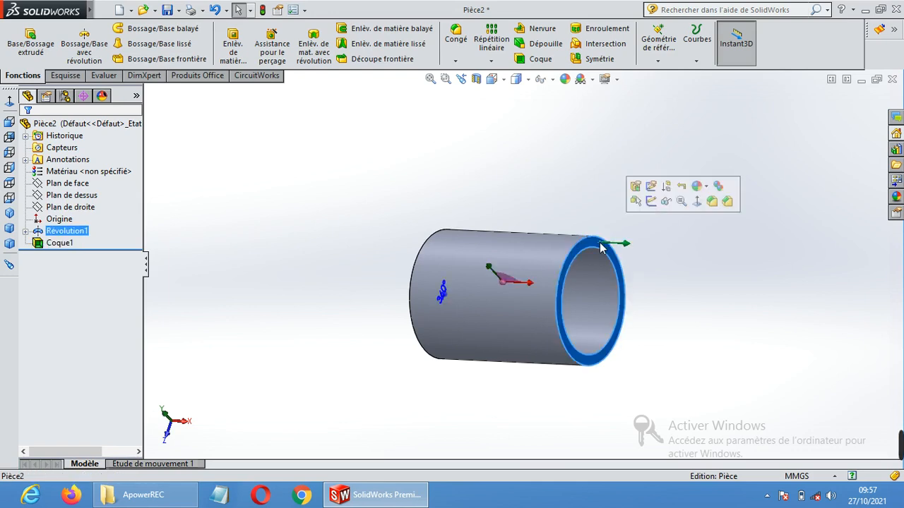
click(697, 201)
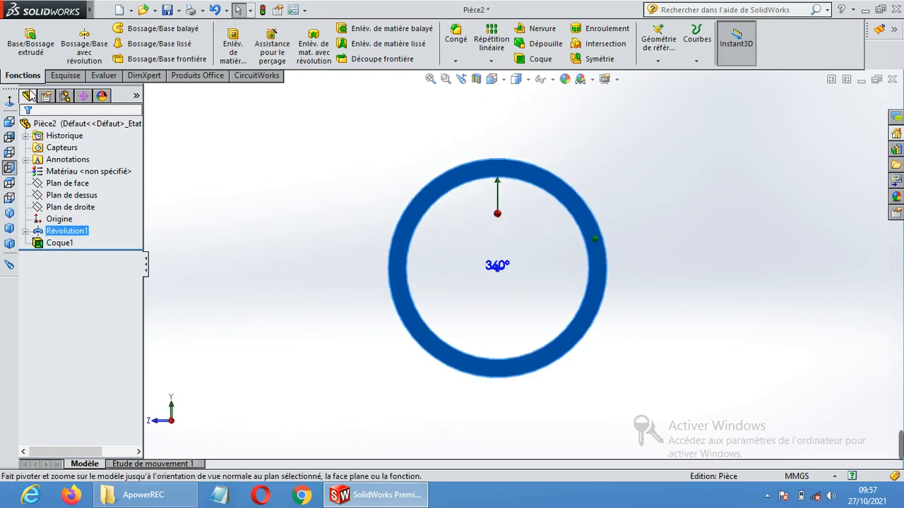
click(65, 76)
click(117, 29)
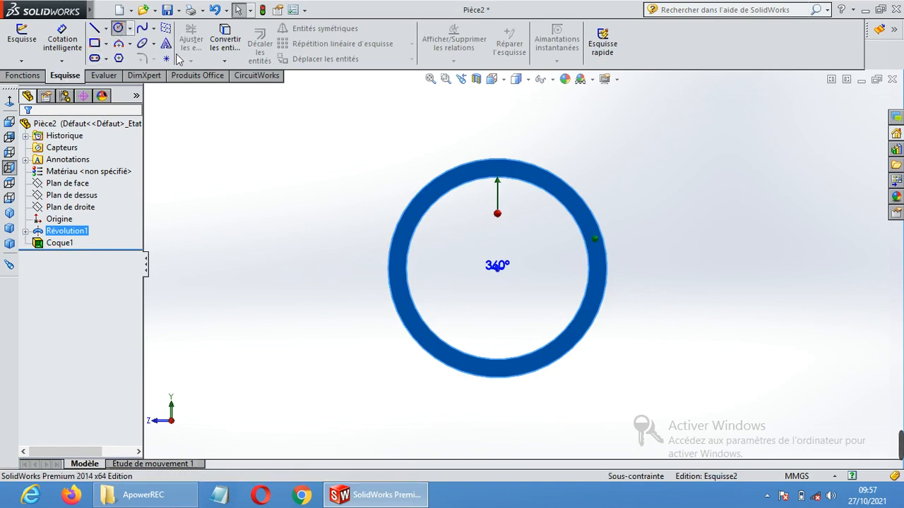
click(498, 269)
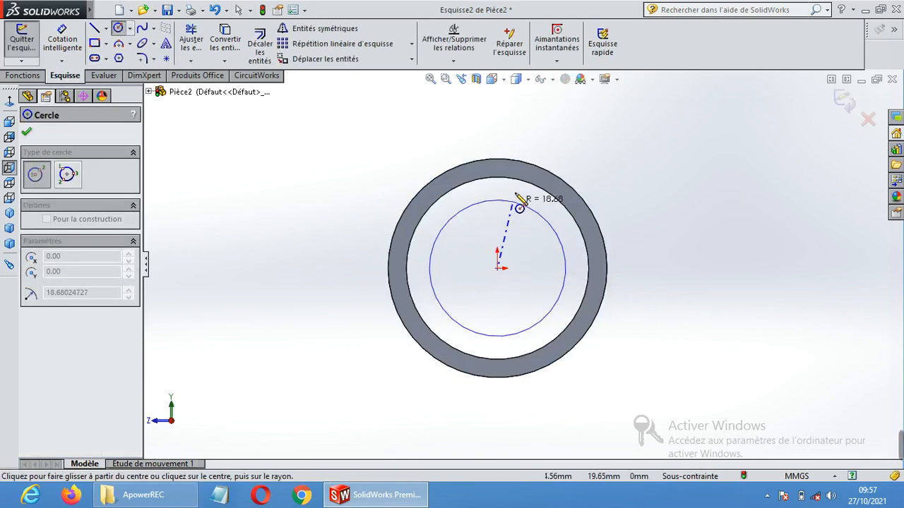
click(520, 183)
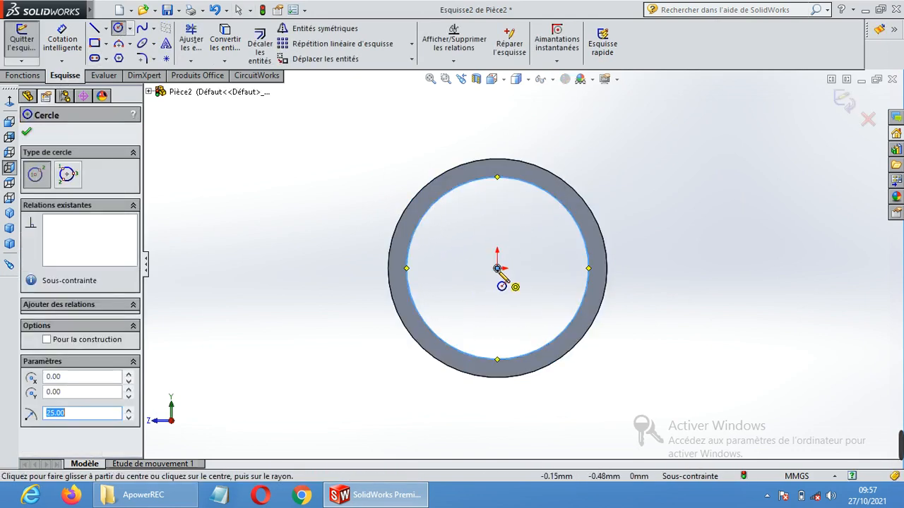
Add a concentric circle with a 45 mm radius around the tube, centred on the origin
click(498, 268)
click(637, 172)
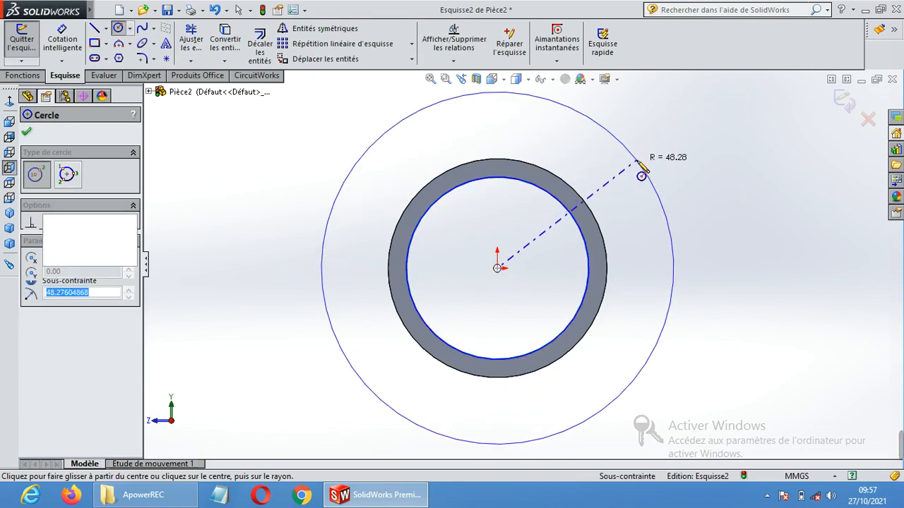
text(45)
key(Return)
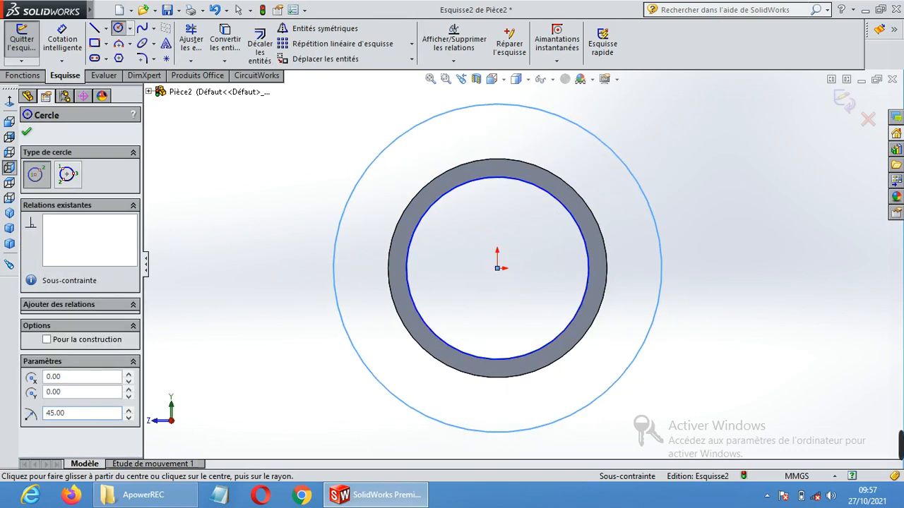
click(28, 134)
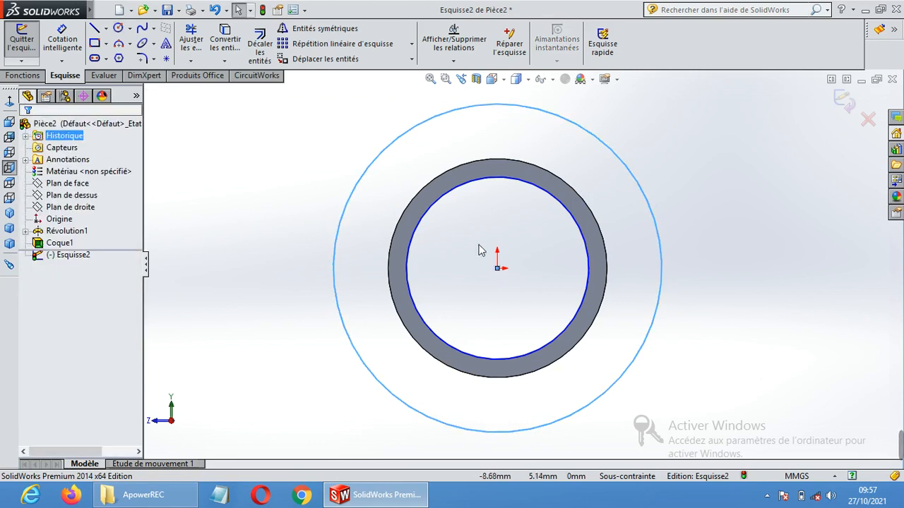
Extrude the ring between the two circles 5 mm outward from the tube end, merged with the tube, as a flange
scroll(480, 250, up, 2)
middle_drag(747, 266, 750, 358)
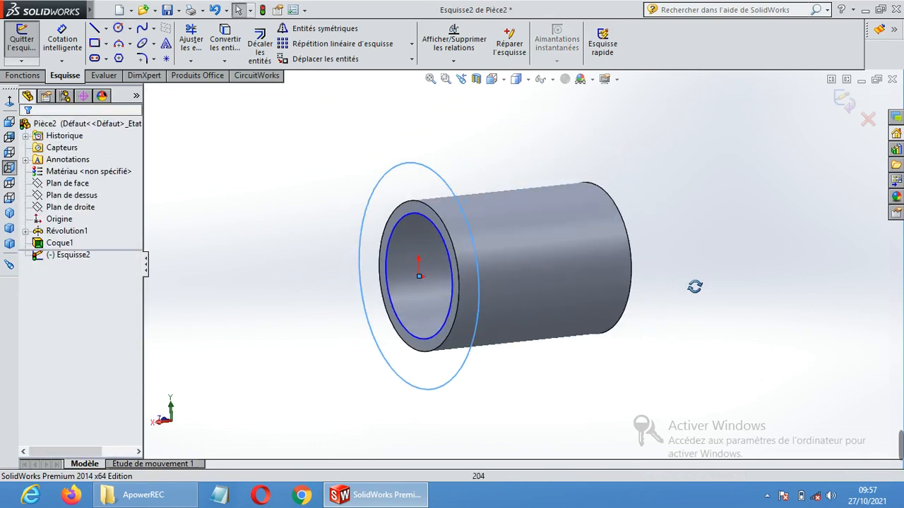
click(22, 74)
click(50, 48)
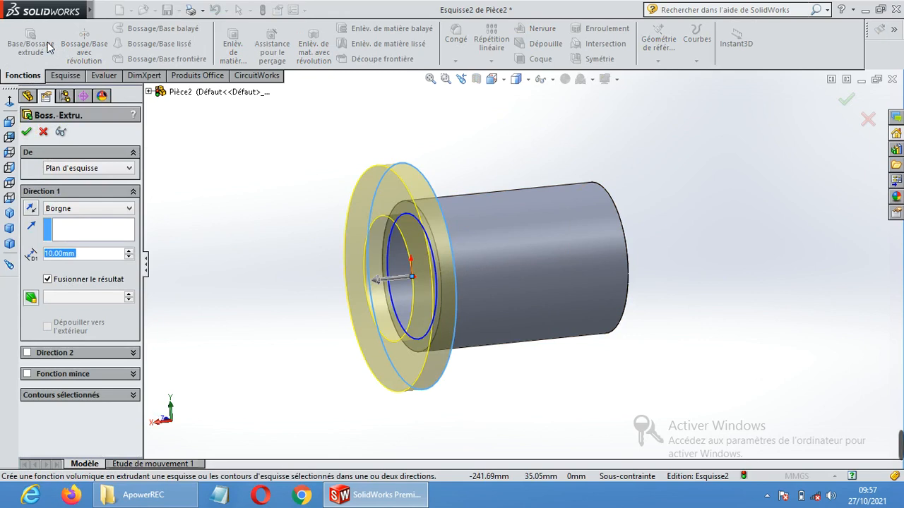
text(5)
key(Return)
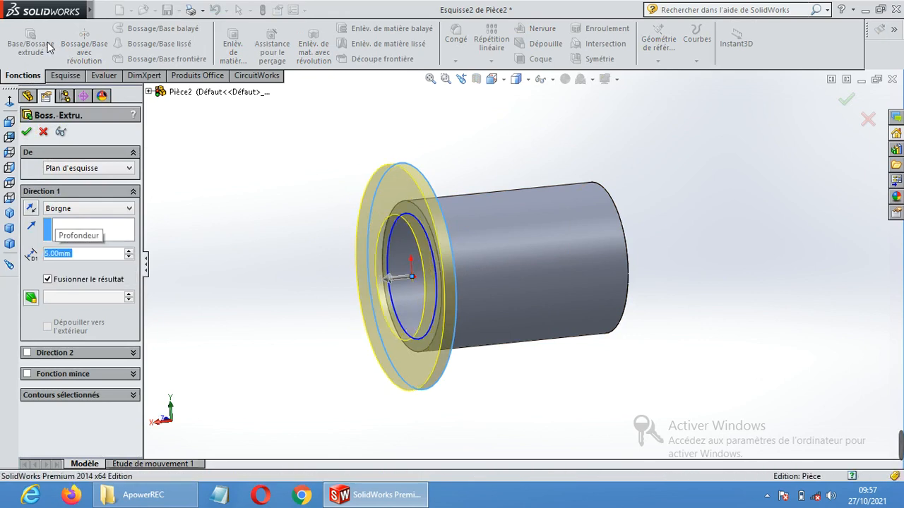
key(Return)
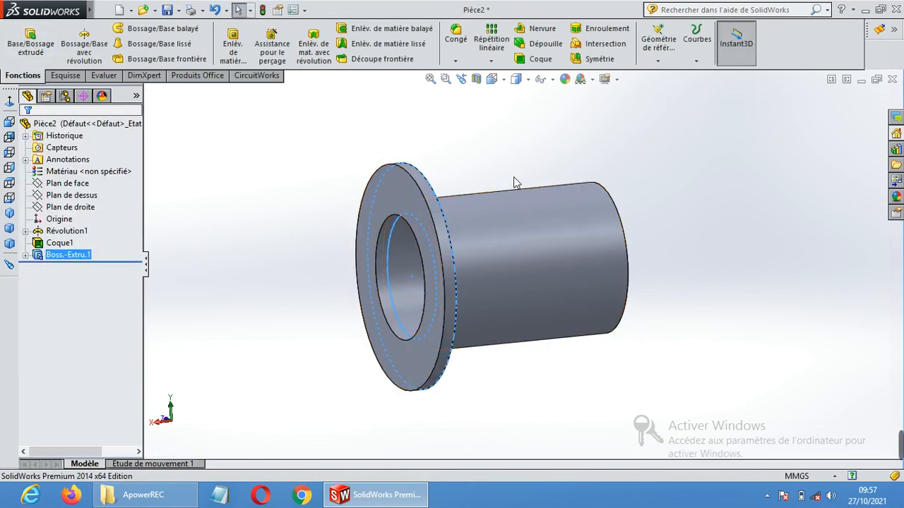
Start a sketch on the flange's outer face and draw a 5 mm radius circle about 38 mm directly above the origin
middle_drag(515, 182, 516, 215)
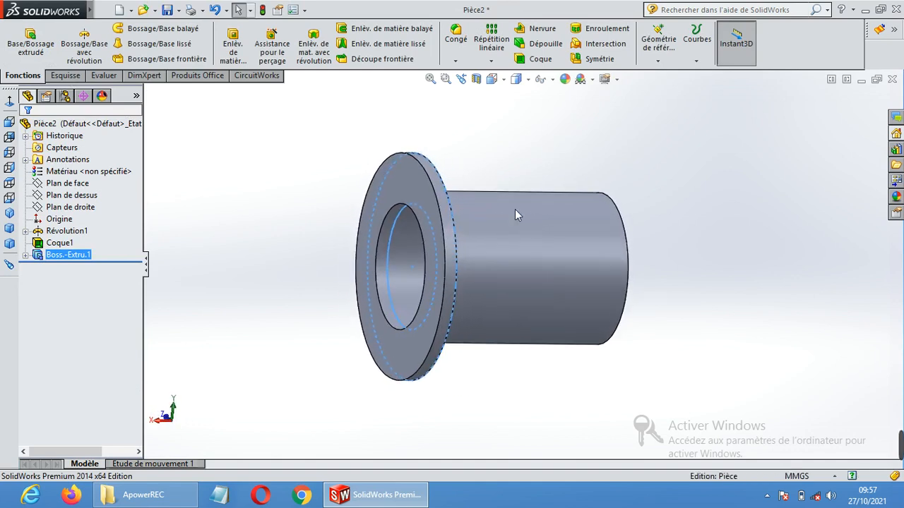
click(403, 175)
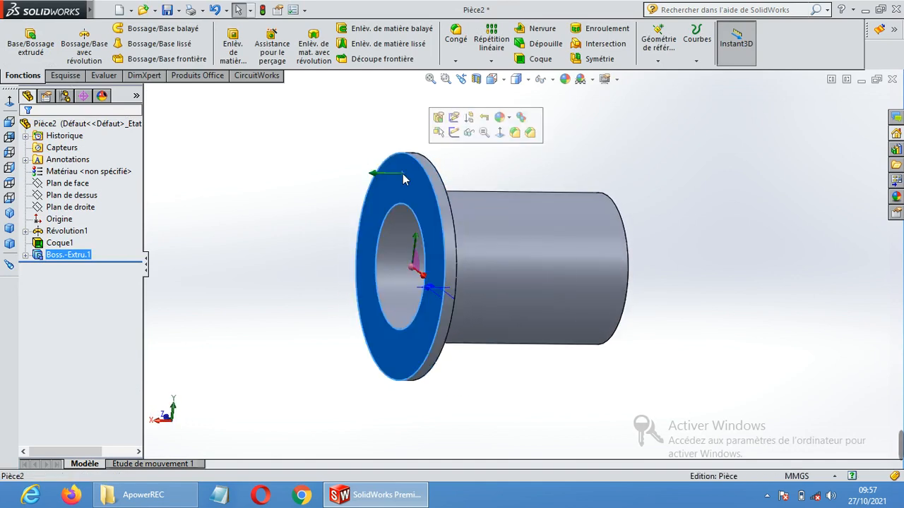
click(500, 133)
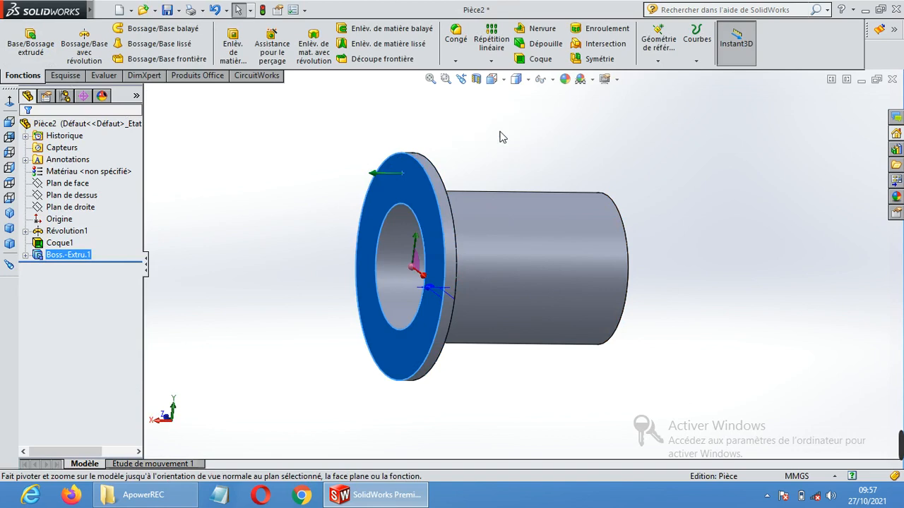
click(66, 76)
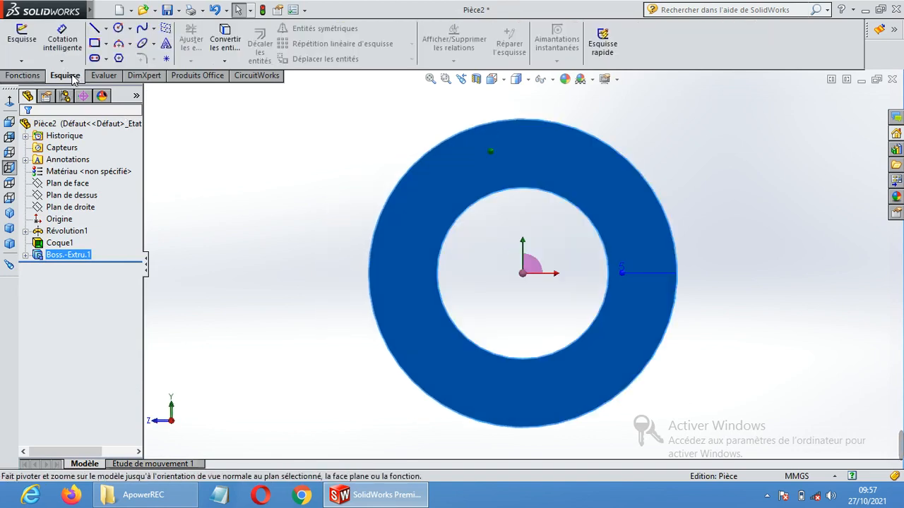
click(119, 31)
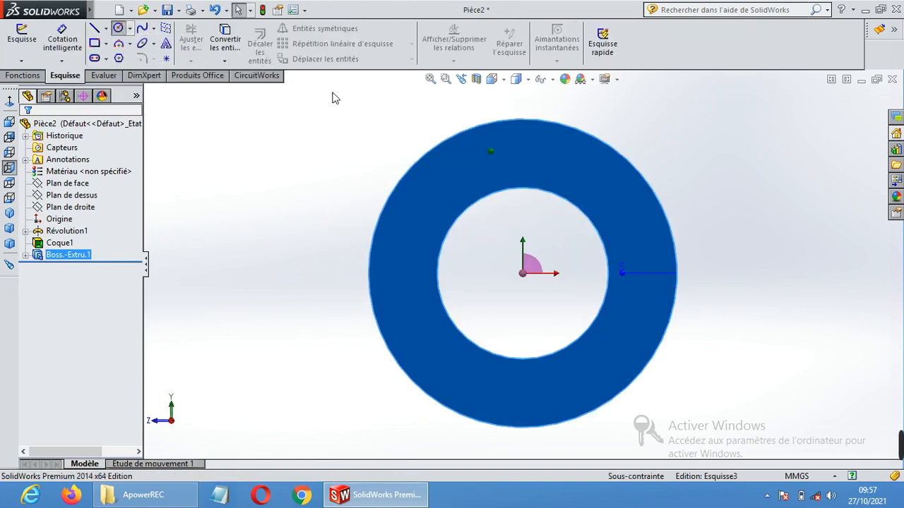
click(523, 147)
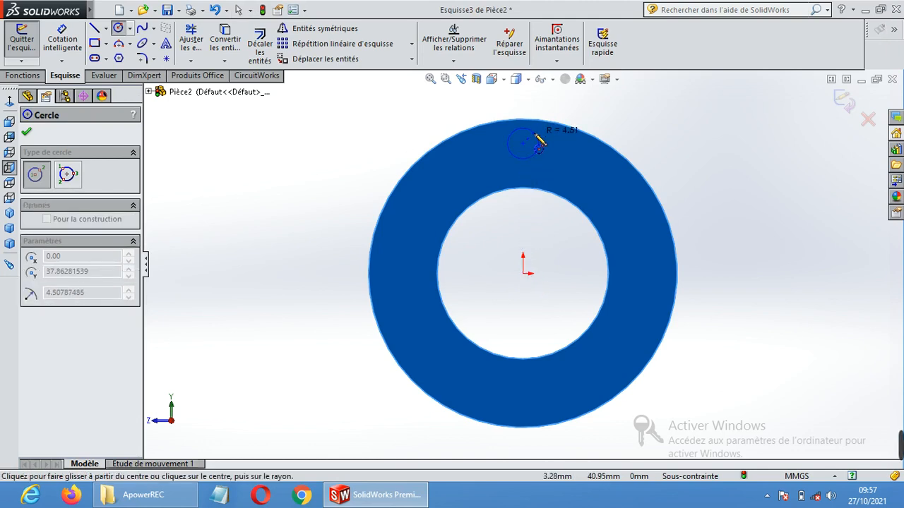
click(534, 140)
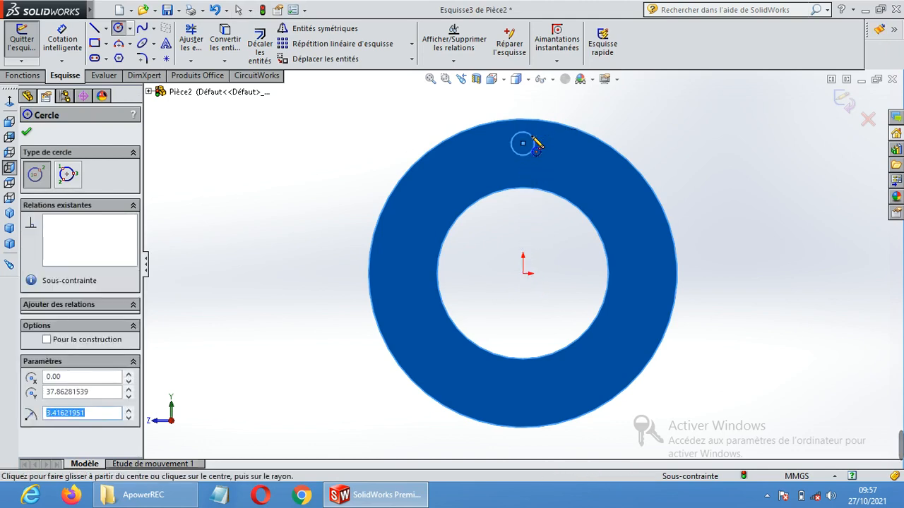
text(5)
key(Return)
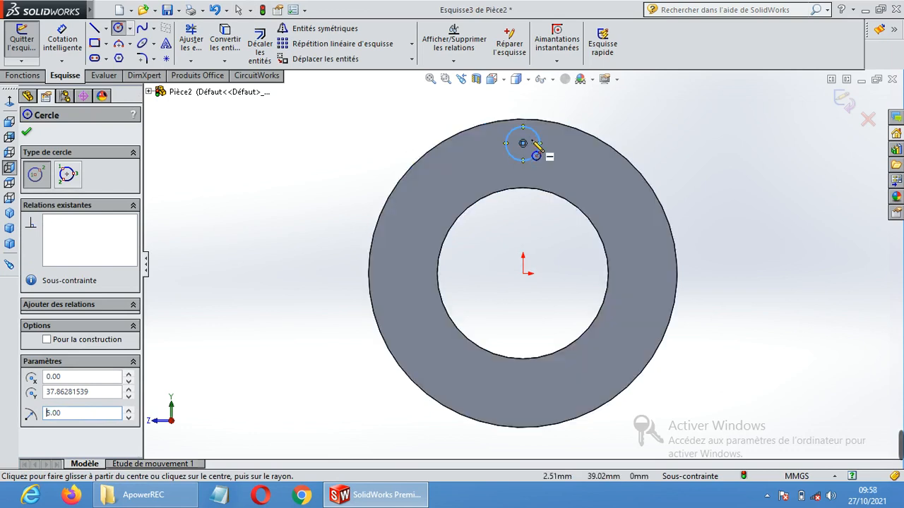
Dimension the vertical distance between the small circle's centre and the bore's centre as 37 mm
click(66, 50)
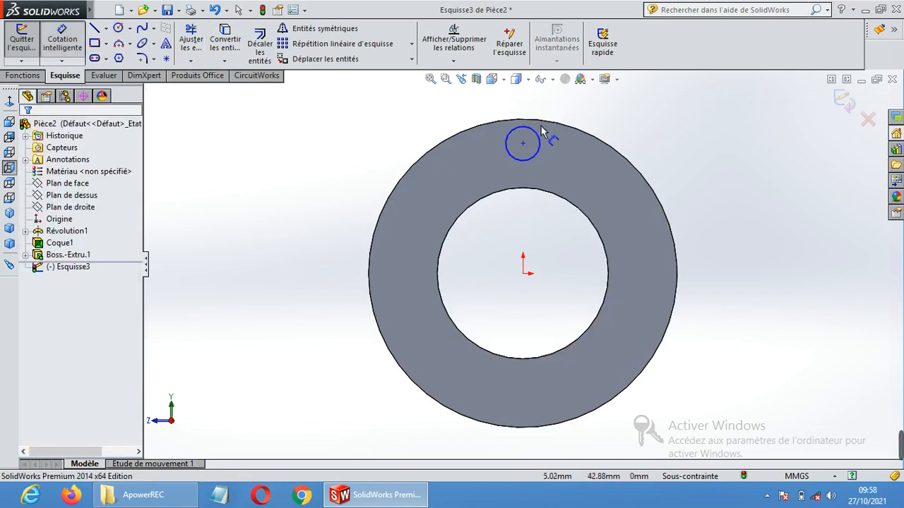
click(531, 190)
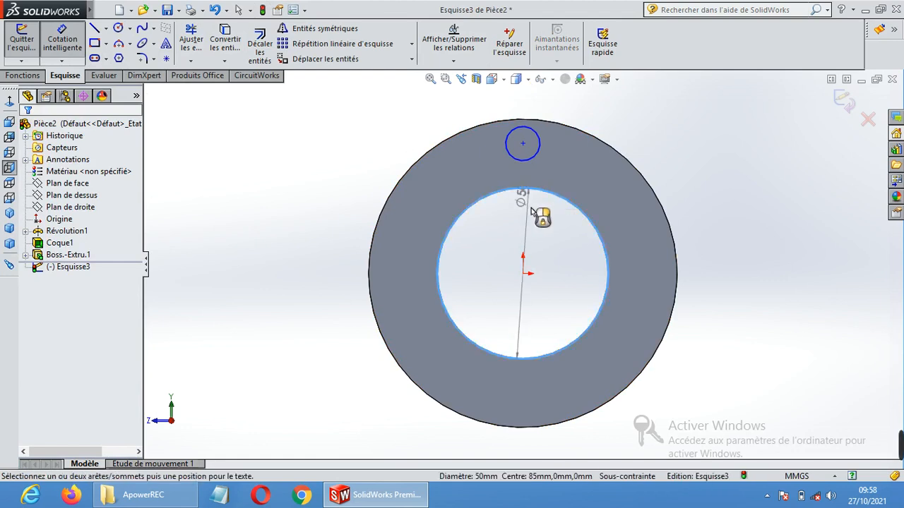
click(522, 145)
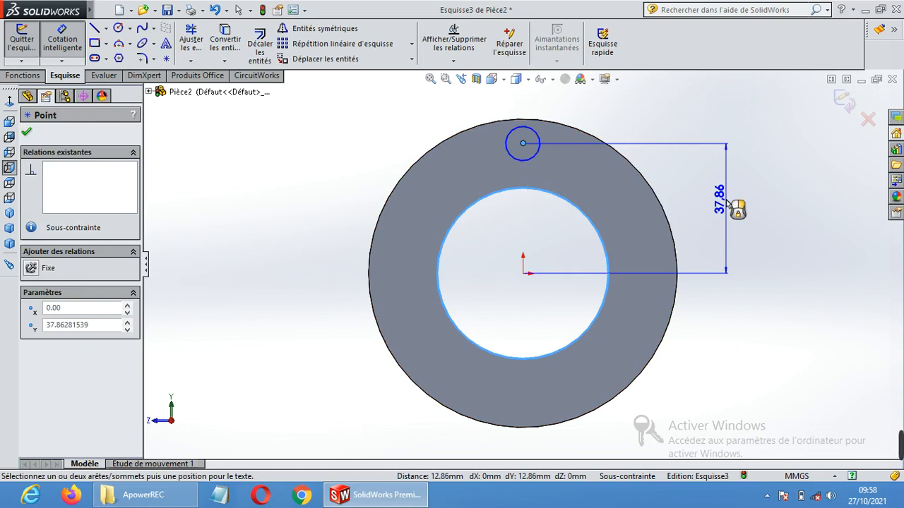
click(727, 204)
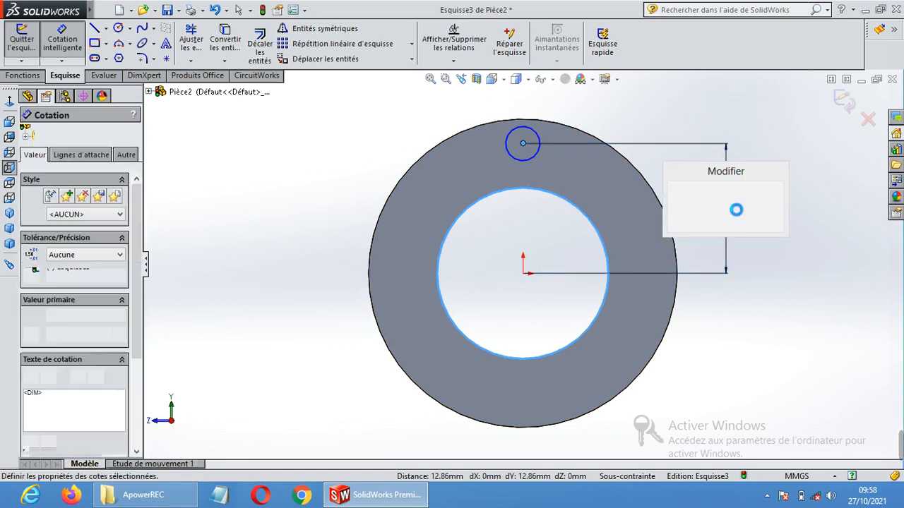
text(37)
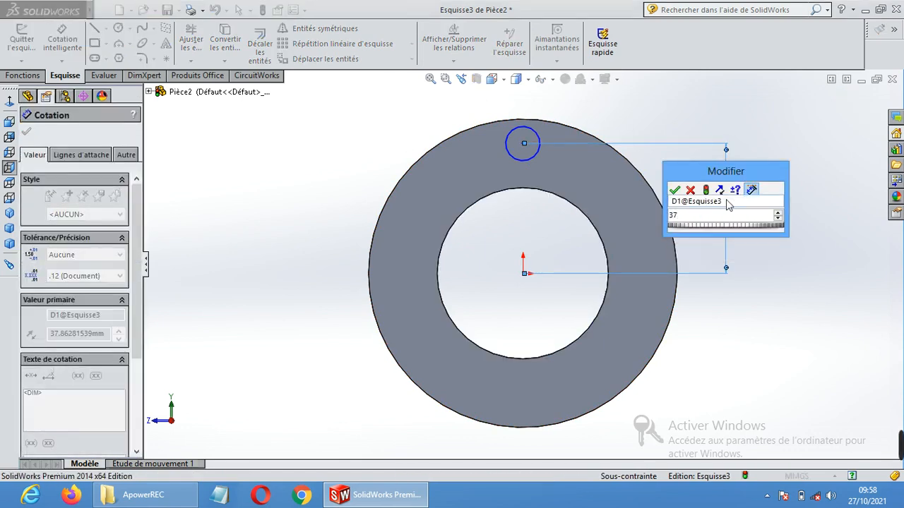
key(Return)
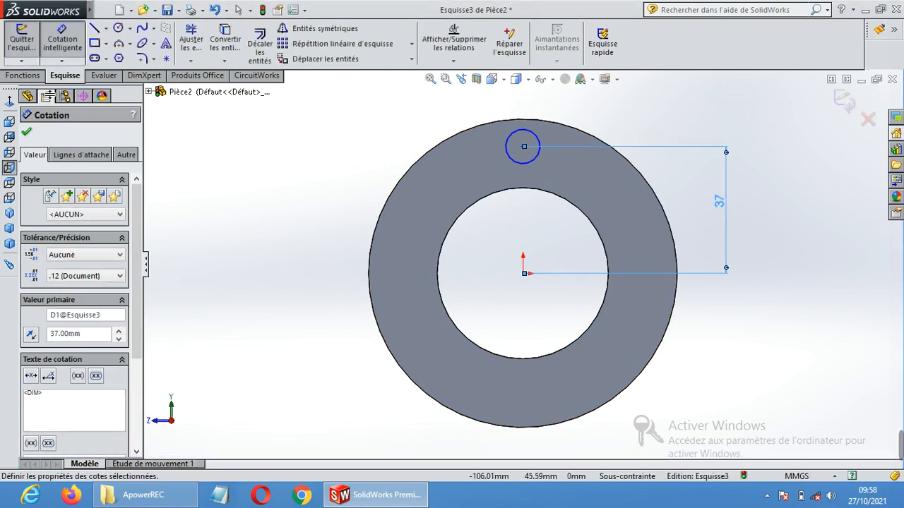
Cut-extrude the small circle through the flange with a blind depth of 5 mm
click(33, 76)
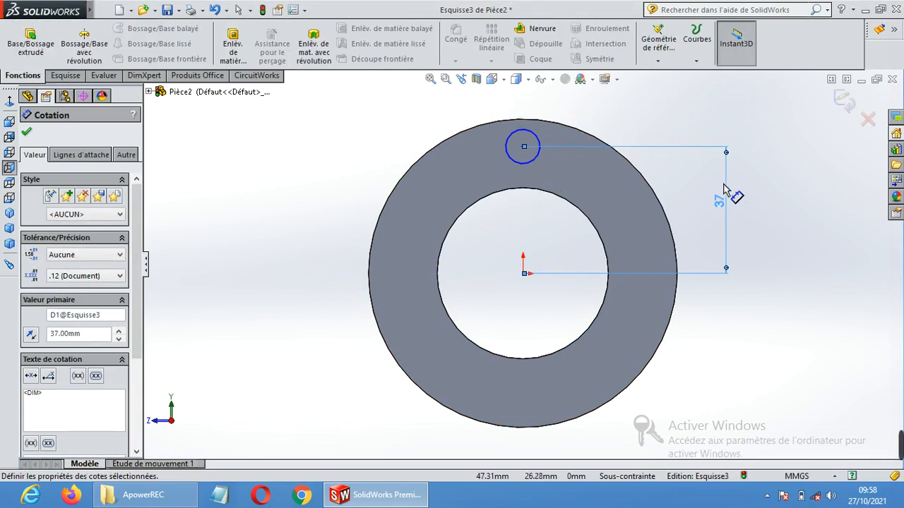
middle_drag(762, 203, 678, 228)
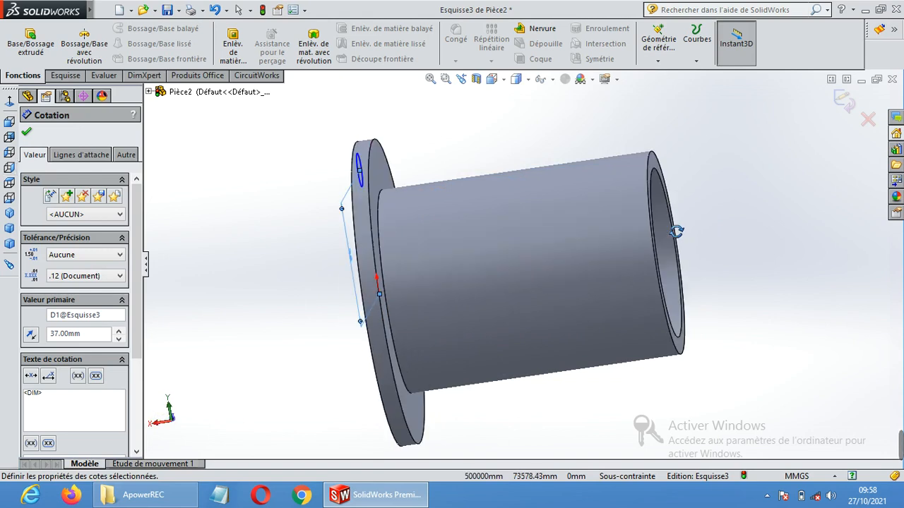
click(243, 58)
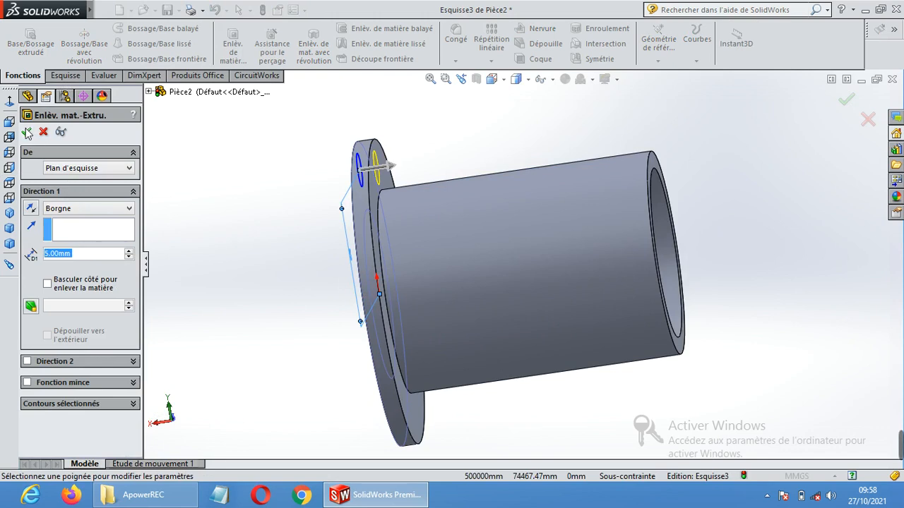
click(92, 209)
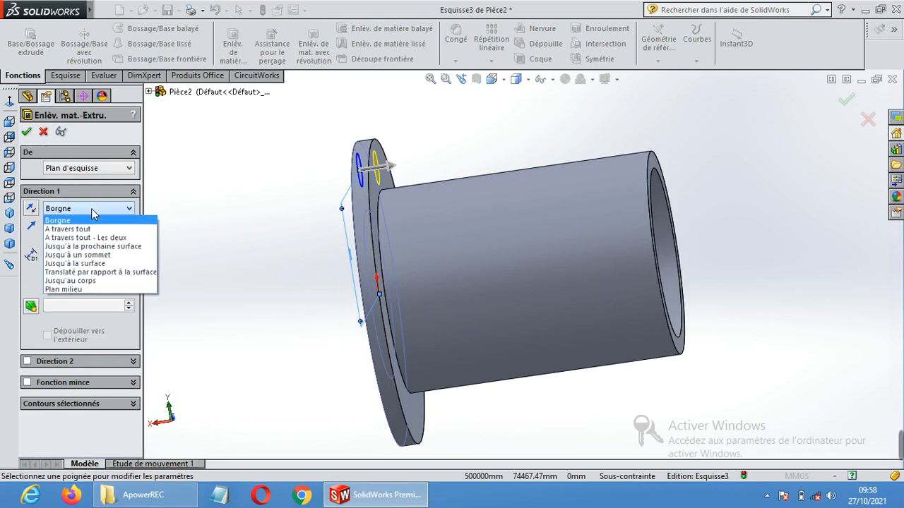
click(91, 209)
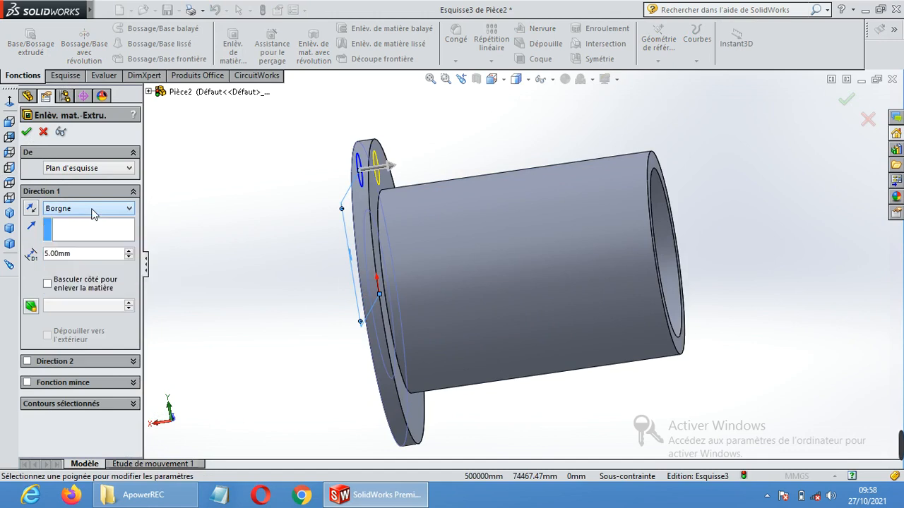
click(28, 133)
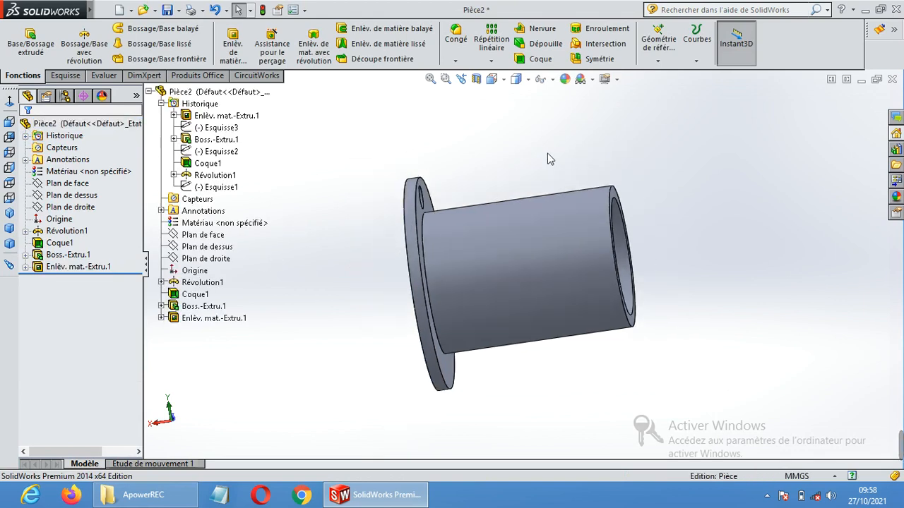
Show the temporary axes so that the tube's central axis can be selected
middle_drag(549, 159, 587, 154)
click(552, 79)
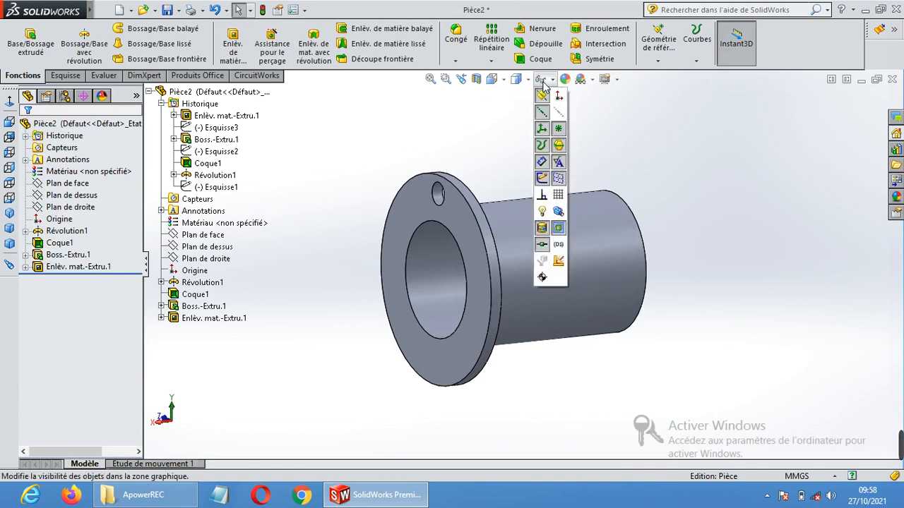
click(559, 113)
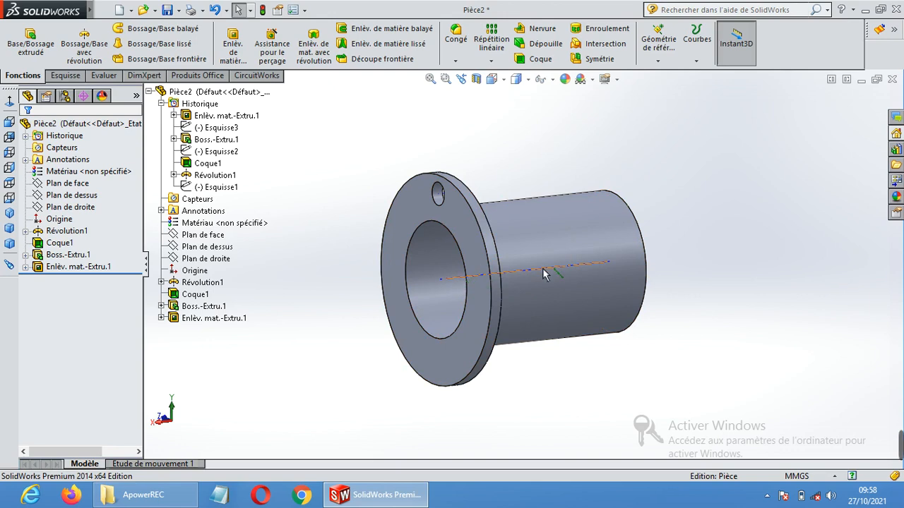
Create a circular pattern of the flange hole around the tube's central axis, with 8 equally spaced instances over 360 degrees
click(491, 60)
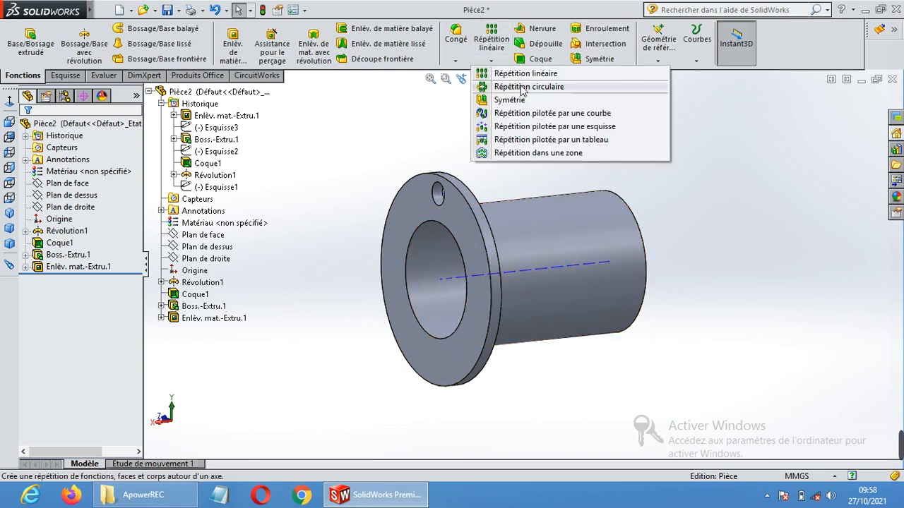
click(522, 87)
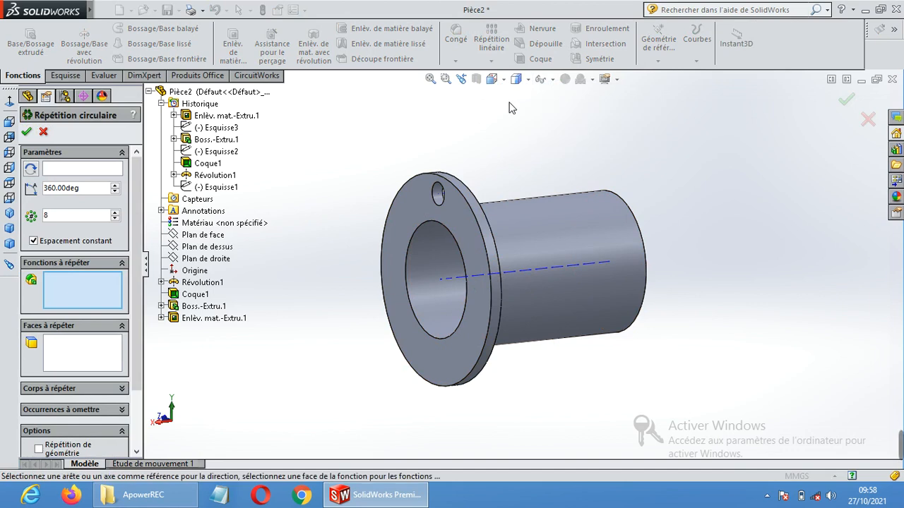
click(67, 169)
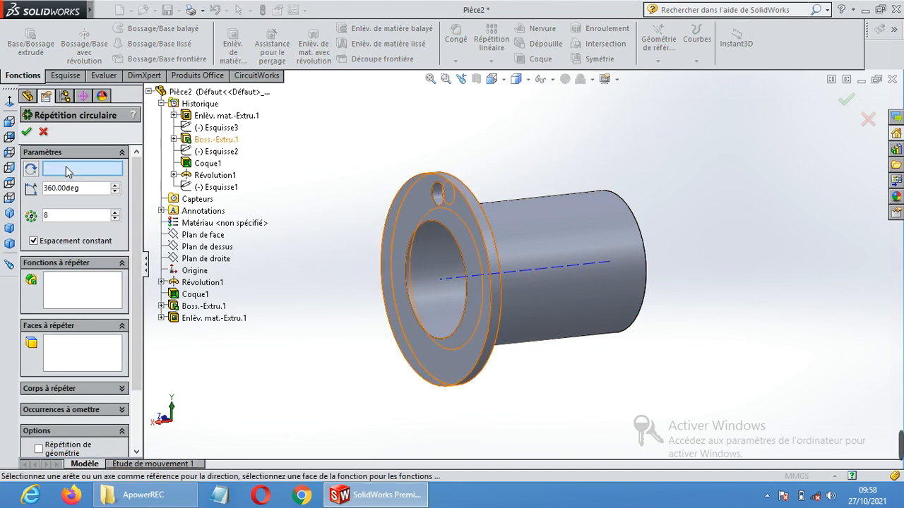
click(454, 281)
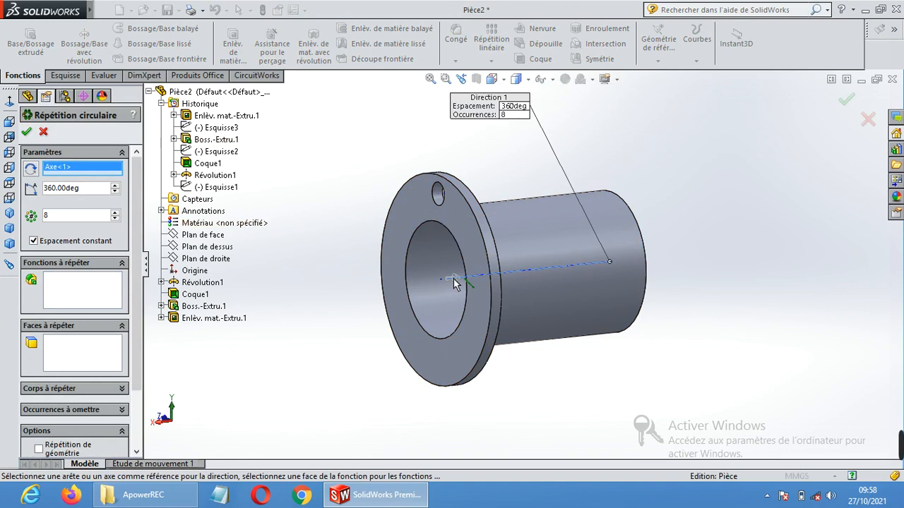
double_click(67, 218)
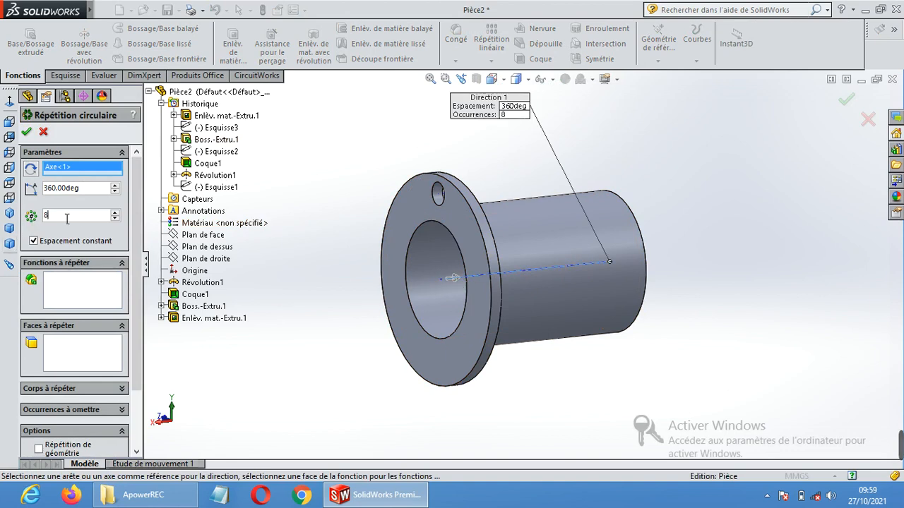
click(79, 295)
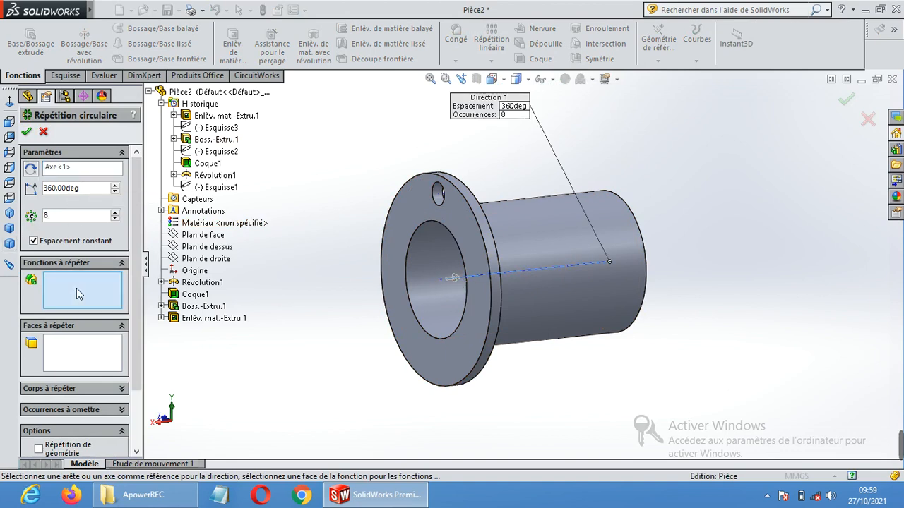
click(233, 321)
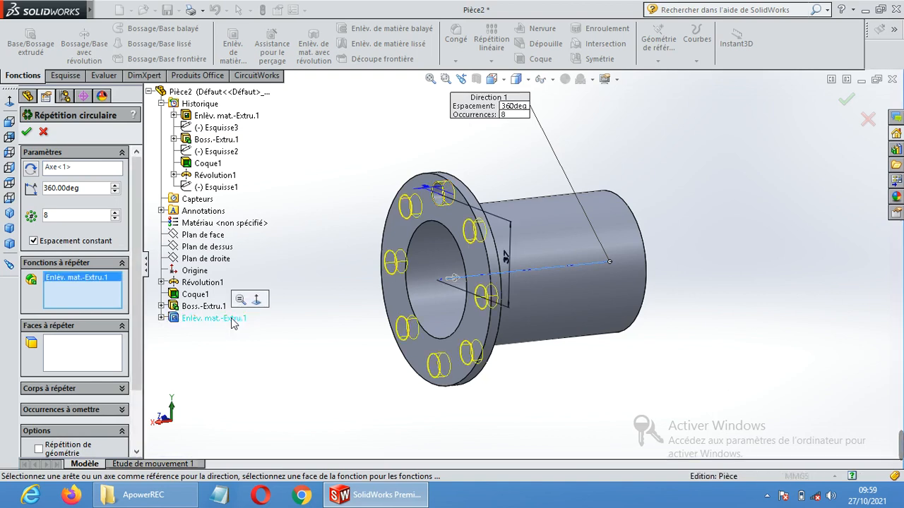
click(27, 133)
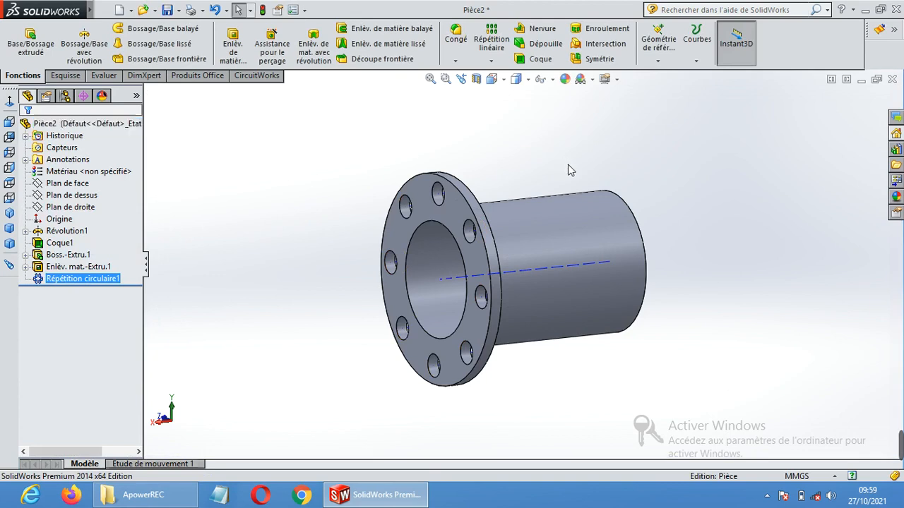
Start a mirror feature using the ring-shaped face at the tube's free end as the mirror plane
middle_drag(570, 170, 669, 227)
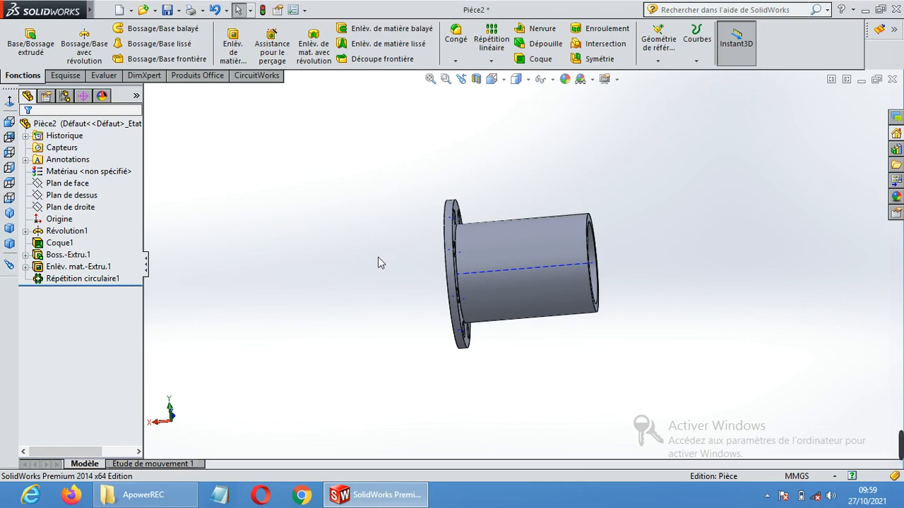
click(597, 59)
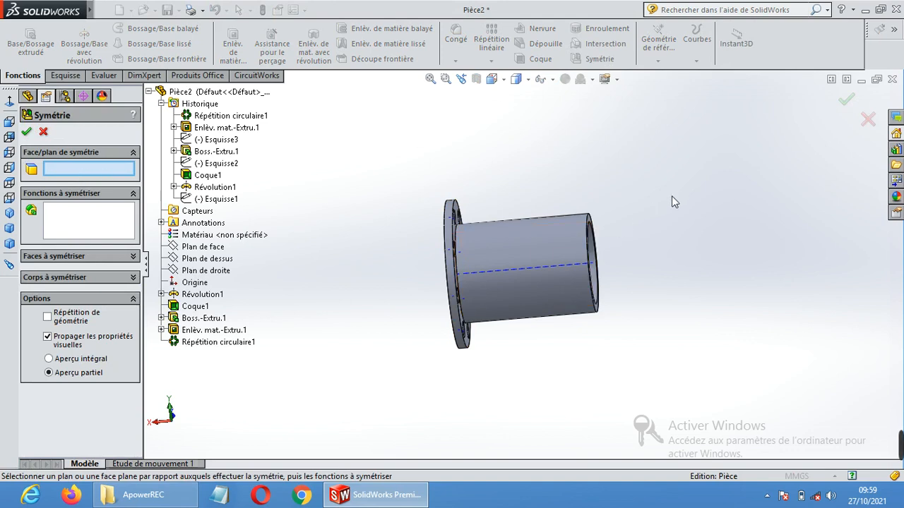
middle_drag(672, 196, 585, 235)
scroll(564, 234, down, 5)
scroll(533, 222, down, 2)
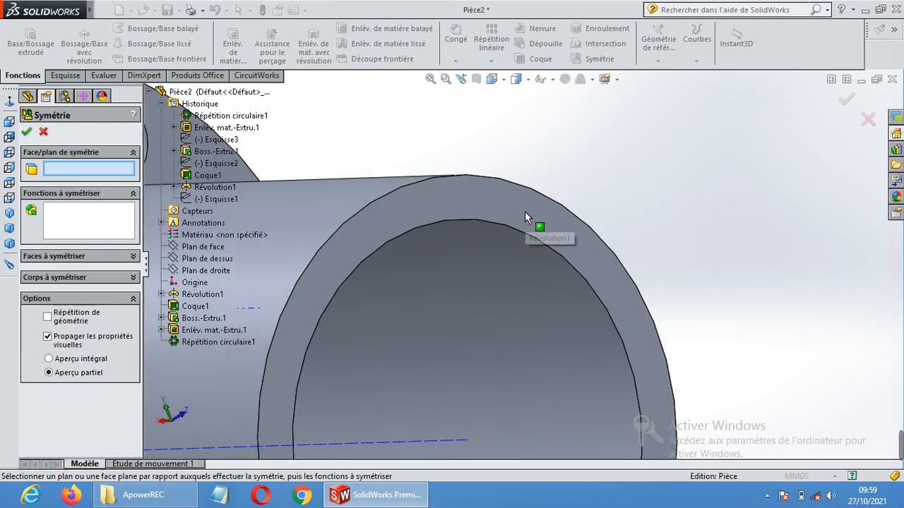
click(524, 211)
scroll(531, 242, up, 4)
scroll(530, 242, up, 3)
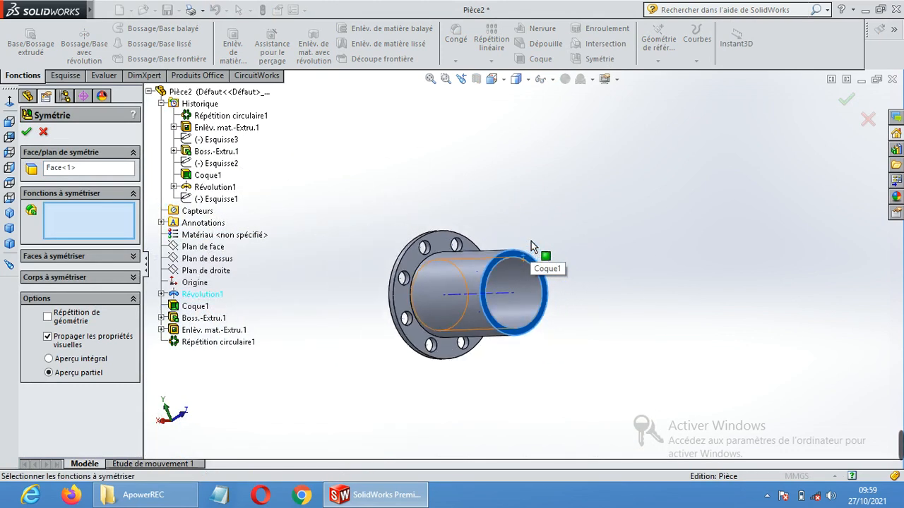
middle_drag(540, 216, 529, 185)
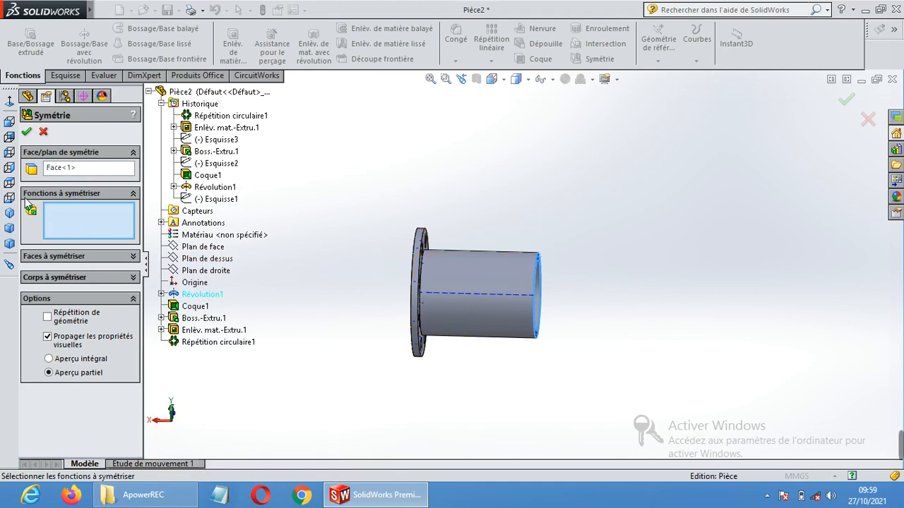
Mirror the whole flanged tube body about its free end face, merging the solids
click(134, 277)
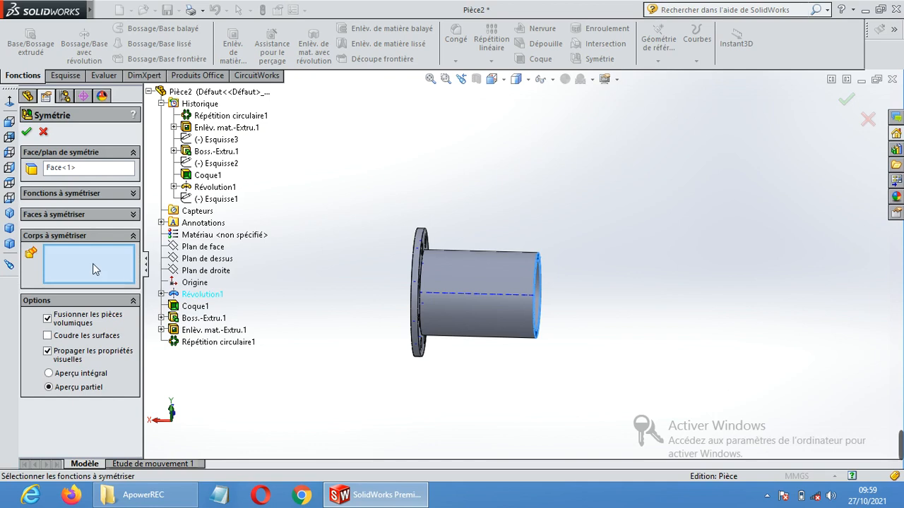
click(495, 271)
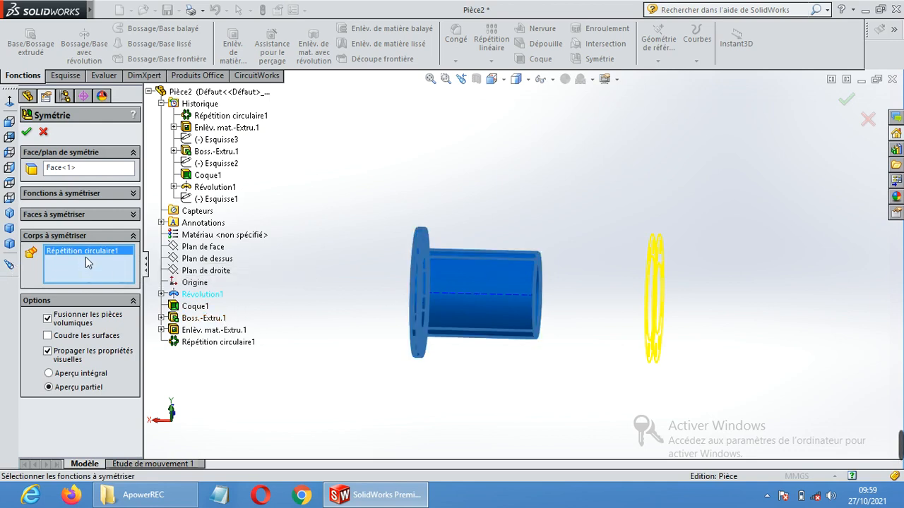
key(Delete)
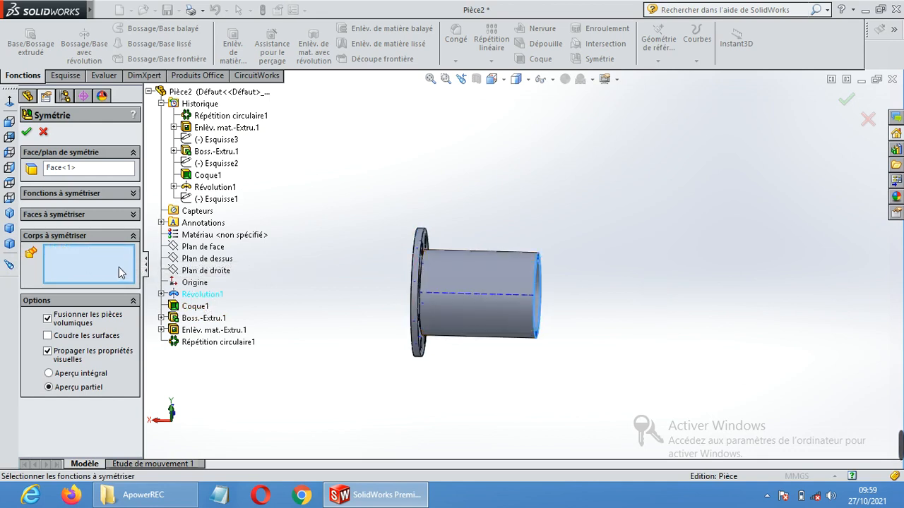
click(201, 296)
click(202, 296)
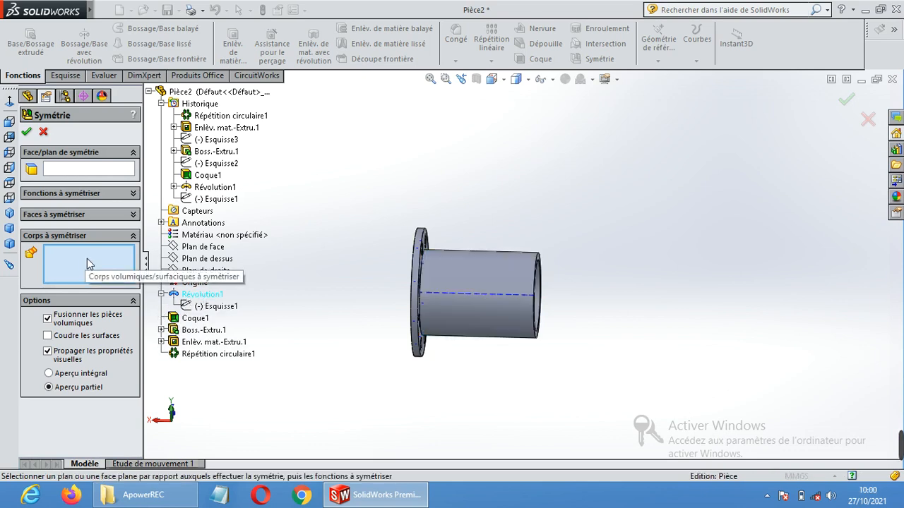
click(422, 296)
click(494, 282)
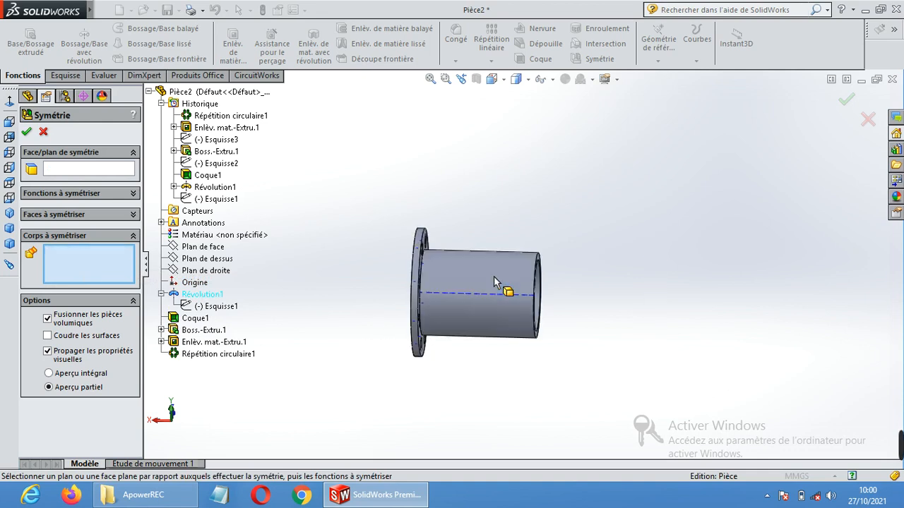
click(534, 287)
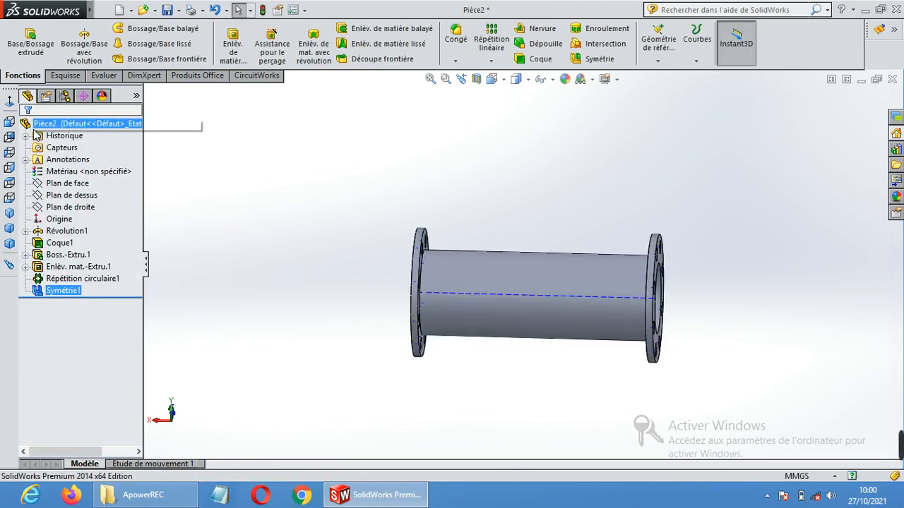
Start a new reference plane with the top plane (Plan de dessus) as its first reference
scroll(636, 329, up, 2)
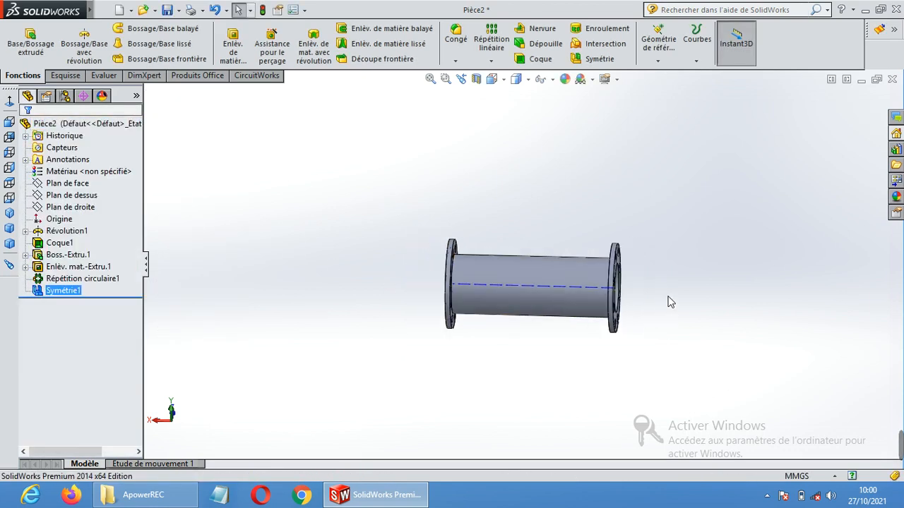
mouse_move(681, 271)
middle_down()
mouse_move(617, 305)
mouse_move(601, 290)
mouse_move(615, 275)
mouse_move(710, 313)
mouse_move(724, 309)
mouse_move(678, 317)
mouse_move(658, 306)
mouse_move(739, 240)
mouse_move(678, 266)
mouse_move(706, 266)
mouse_move(675, 256)
middle_up()
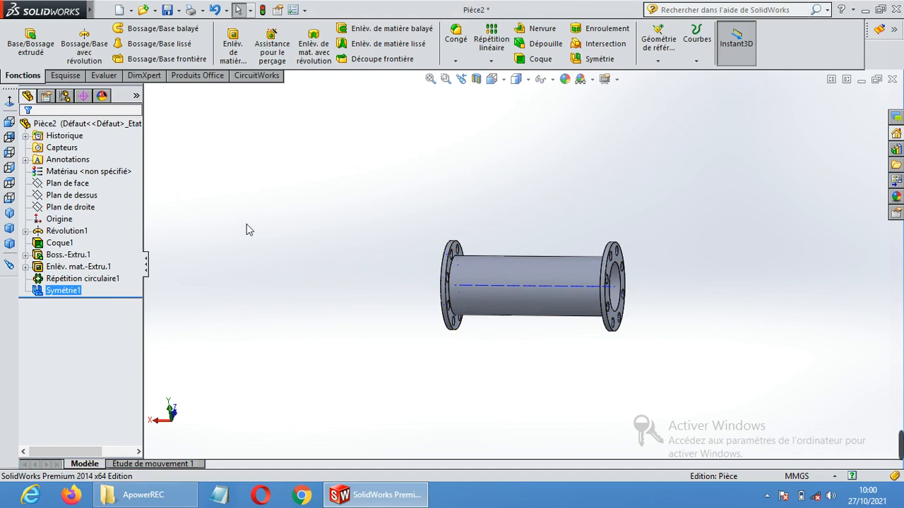
click(90, 199)
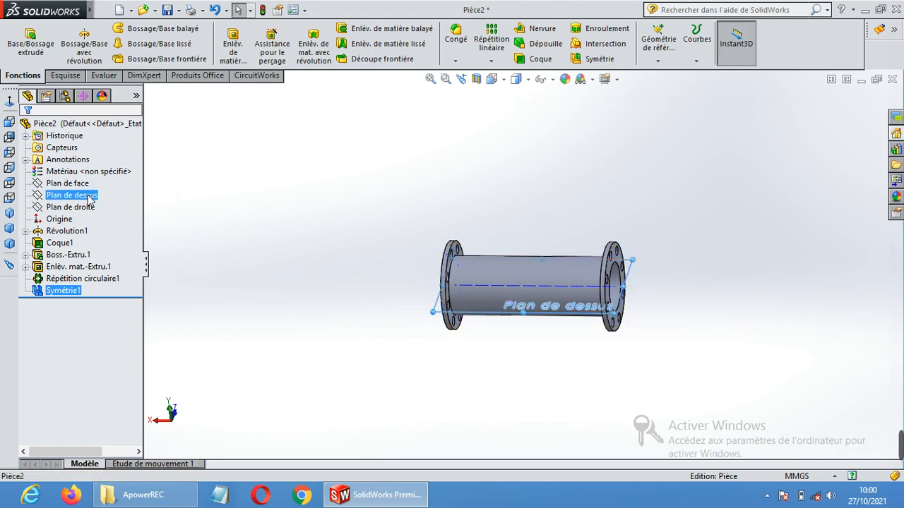
middle_drag(289, 280, 293, 219)
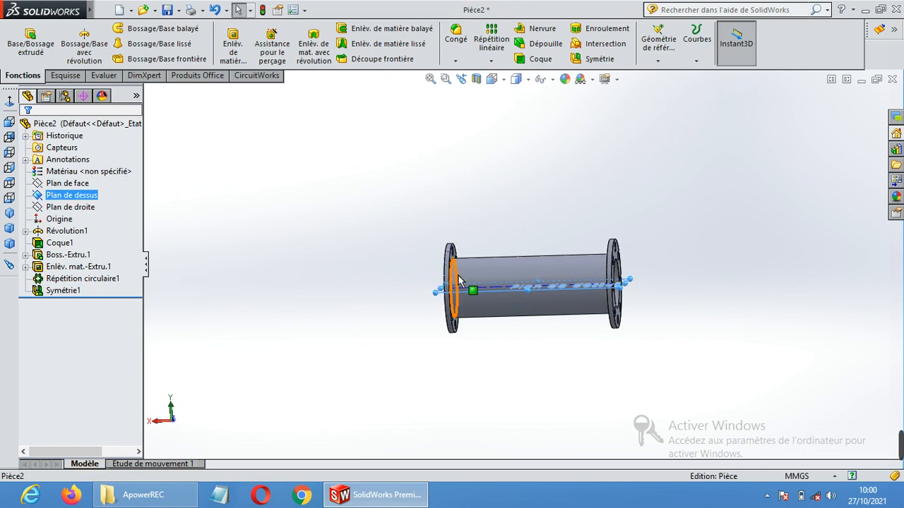
click(666, 65)
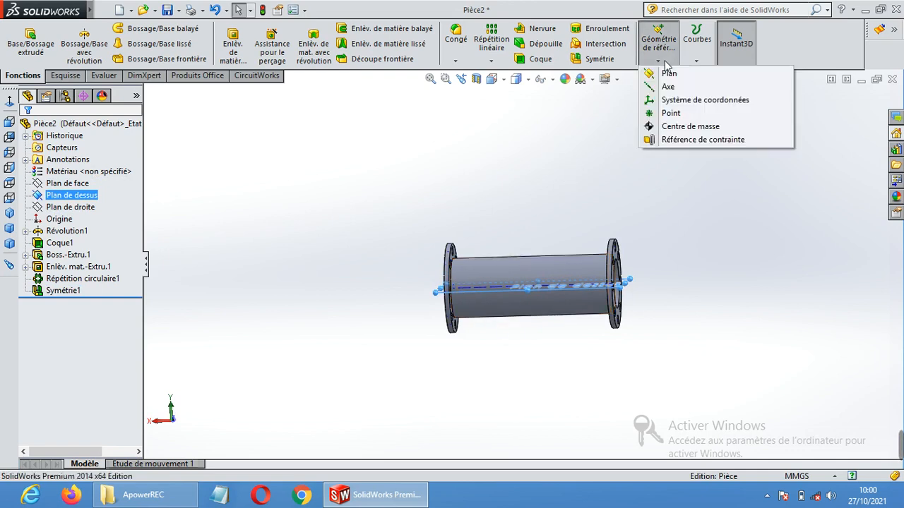
click(679, 74)
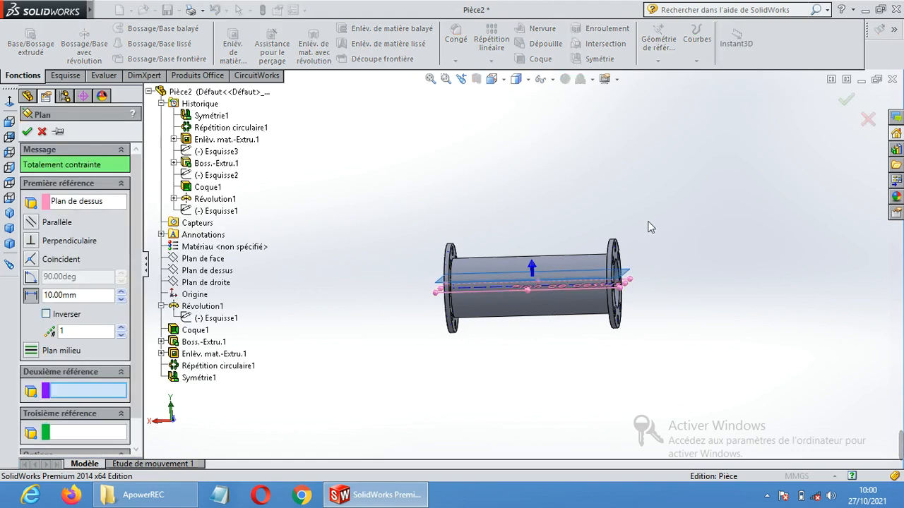
middle_drag(537, 191, 550, 184)
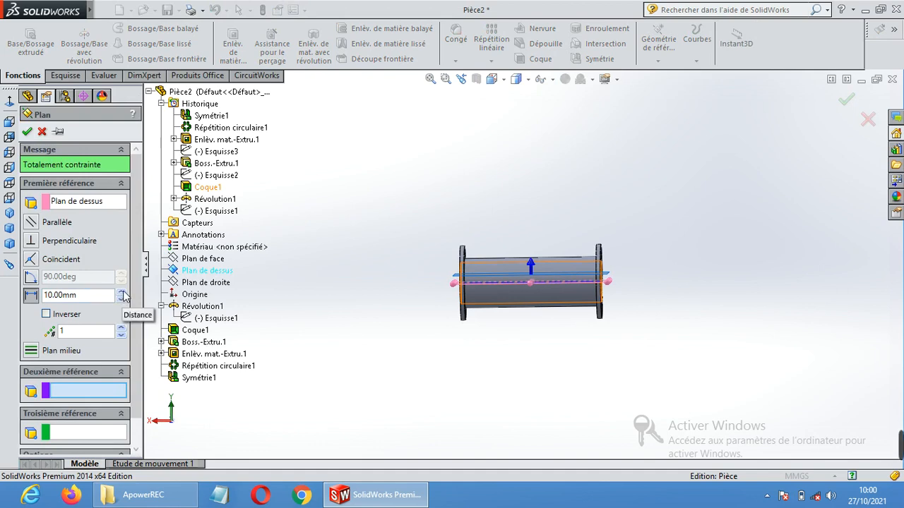
Set the plane's offset distance to 100 mm above the top plane and create it
click(122, 292)
click(122, 293)
click(122, 292)
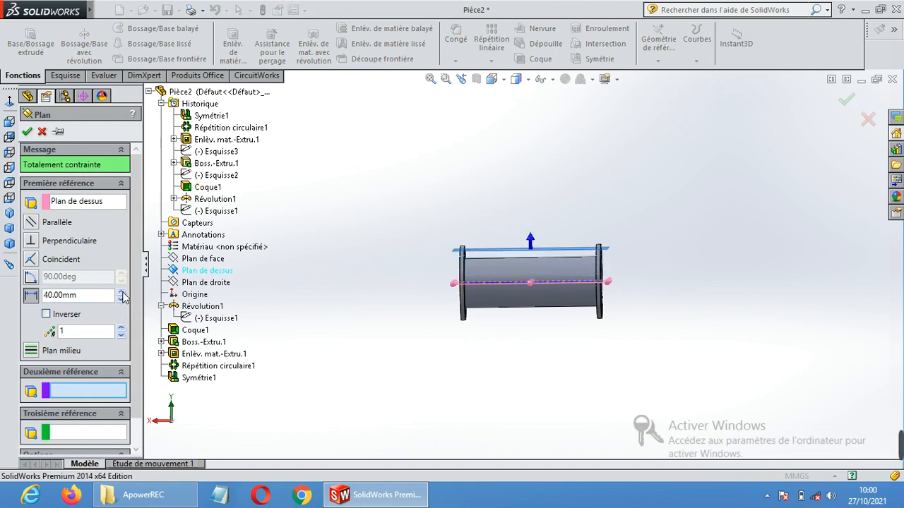
click(122, 293)
click(122, 293)
click(122, 292)
click(122, 292)
click(122, 293)
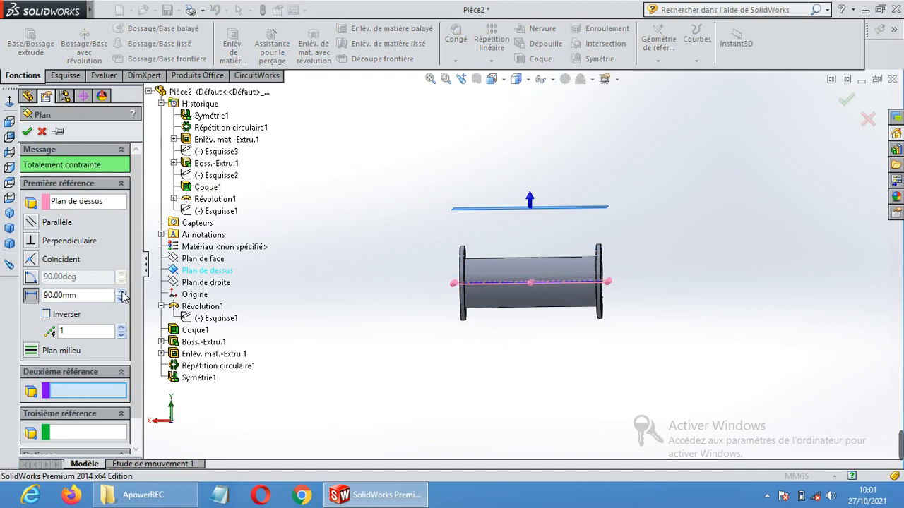
click(122, 292)
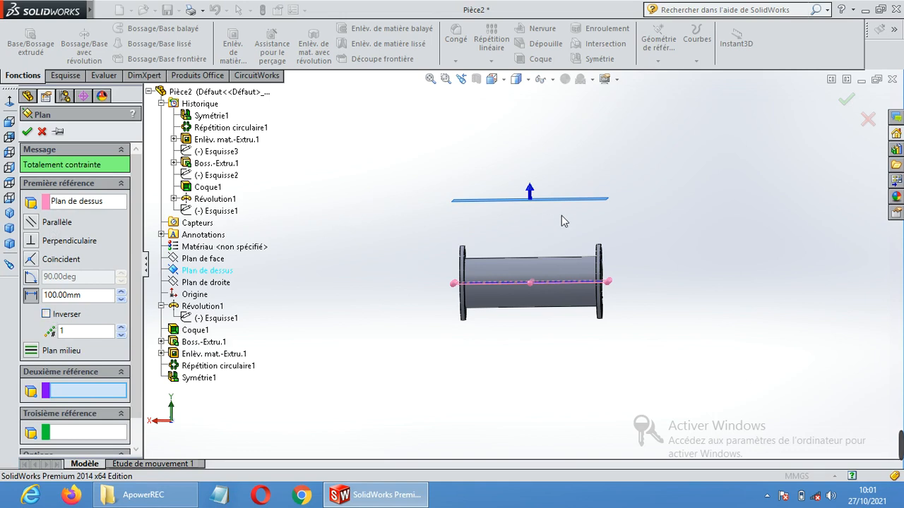
click(47, 314)
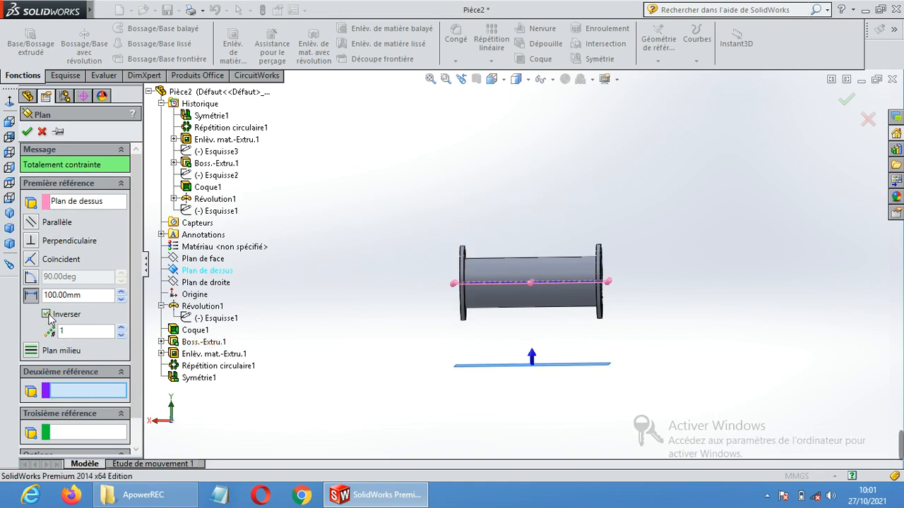
click(48, 315)
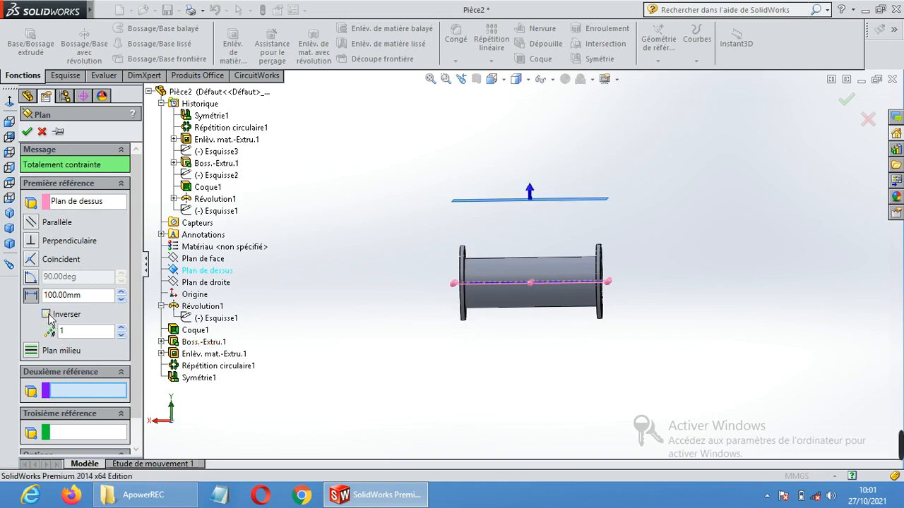
click(27, 133)
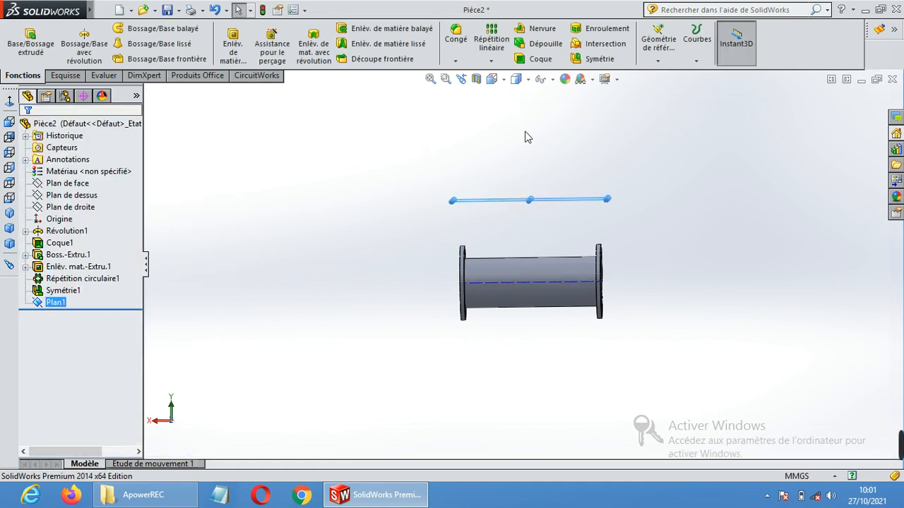
Sketch a circle with a radius of about 30 mm on the new offset plane, centred on the origin
click(505, 81)
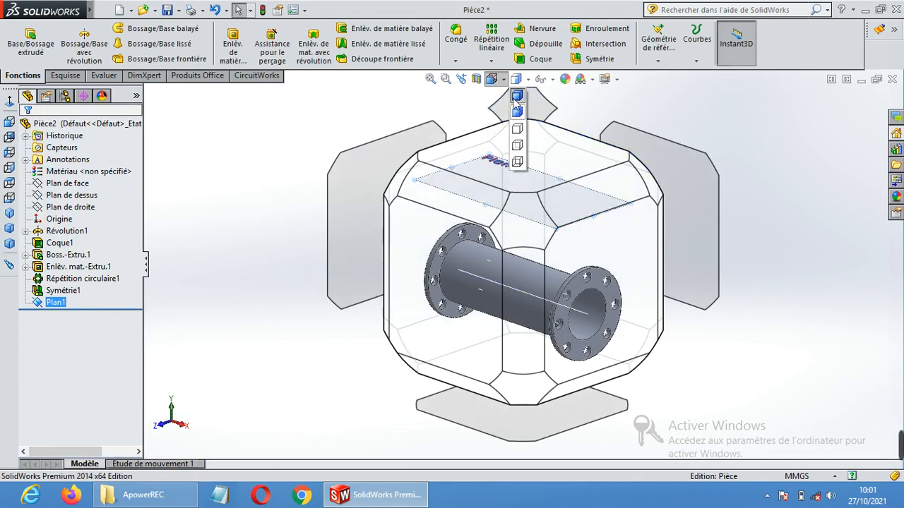
click(503, 81)
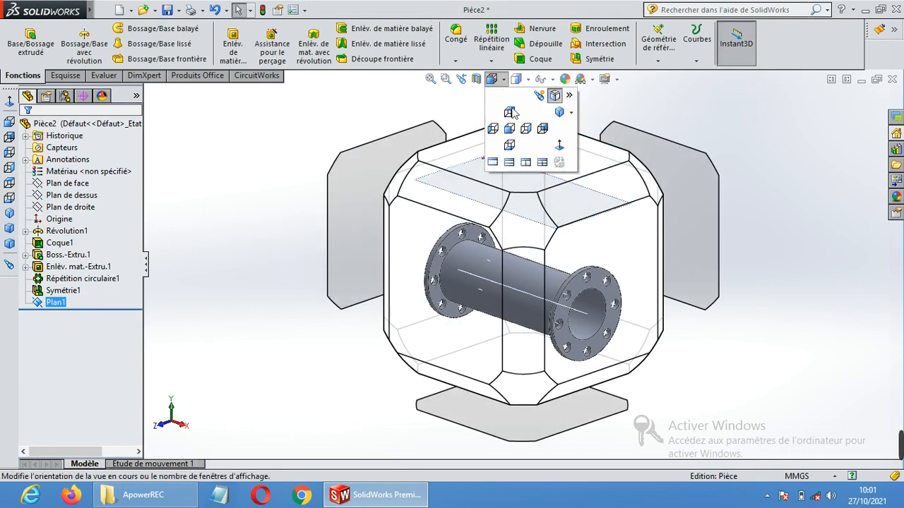
click(556, 147)
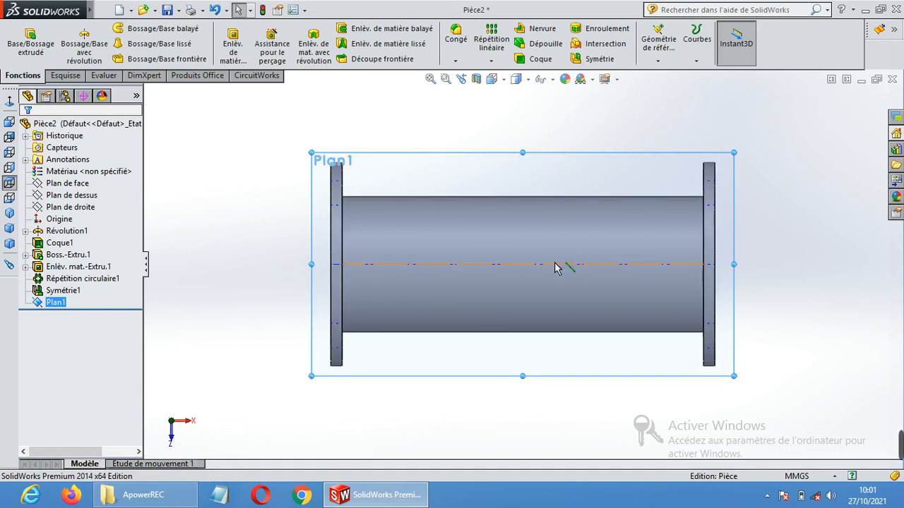
click(65, 76)
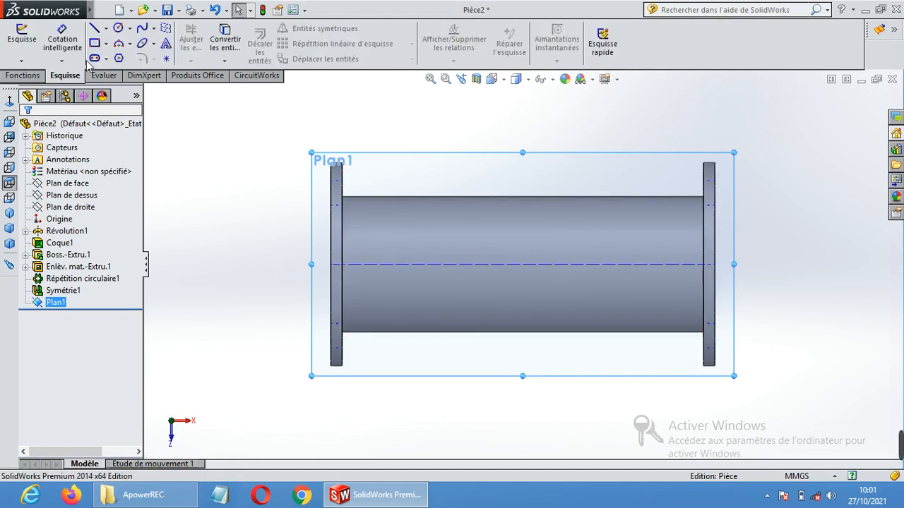
click(118, 31)
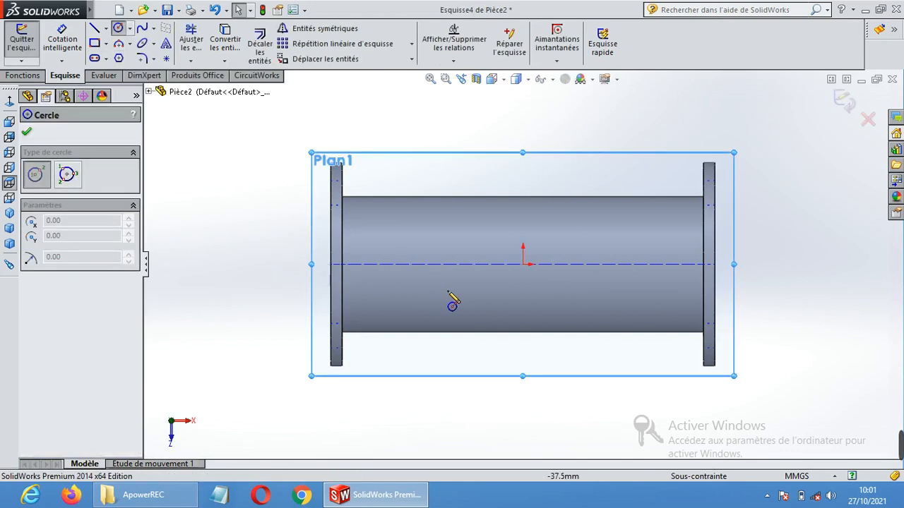
click(524, 265)
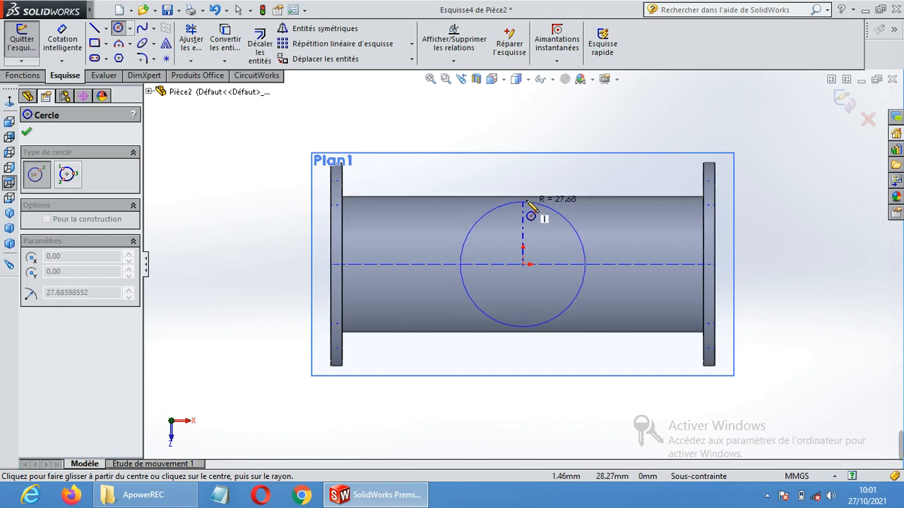
click(527, 199)
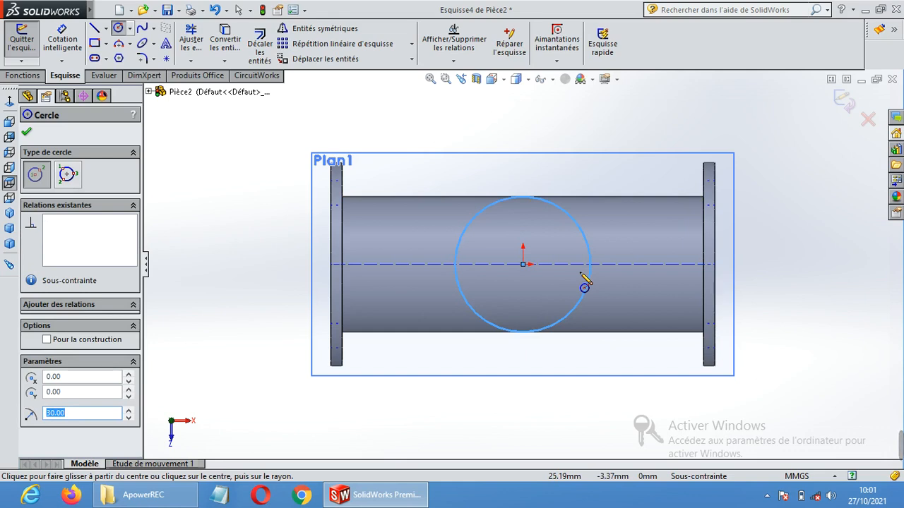
Extrude the 30 mm radius circle from the offset plane up to the main tube's outer cylindrical surface, merging the result
scroll(585, 281, up, 1)
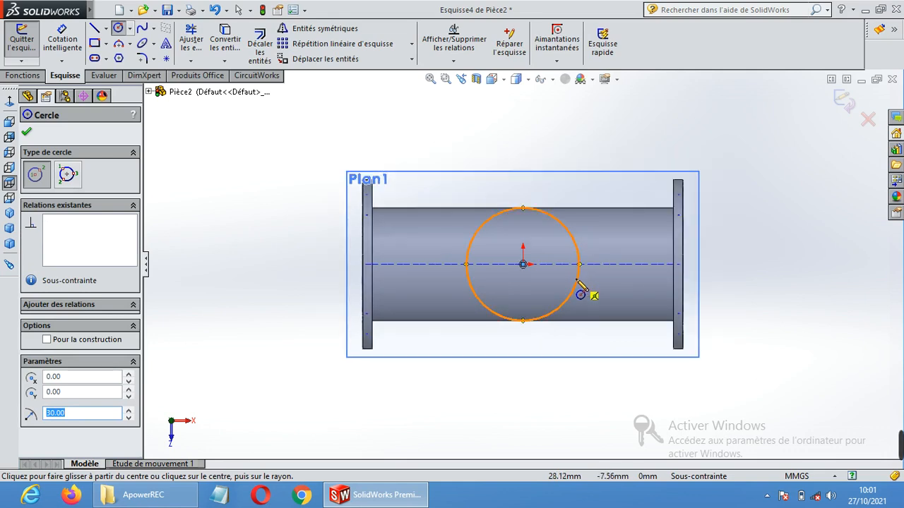
mouse_move(573, 312)
middle_down()
mouse_move(579, 191)
mouse_move(571, 195)
mouse_move(591, 221)
middle_up()
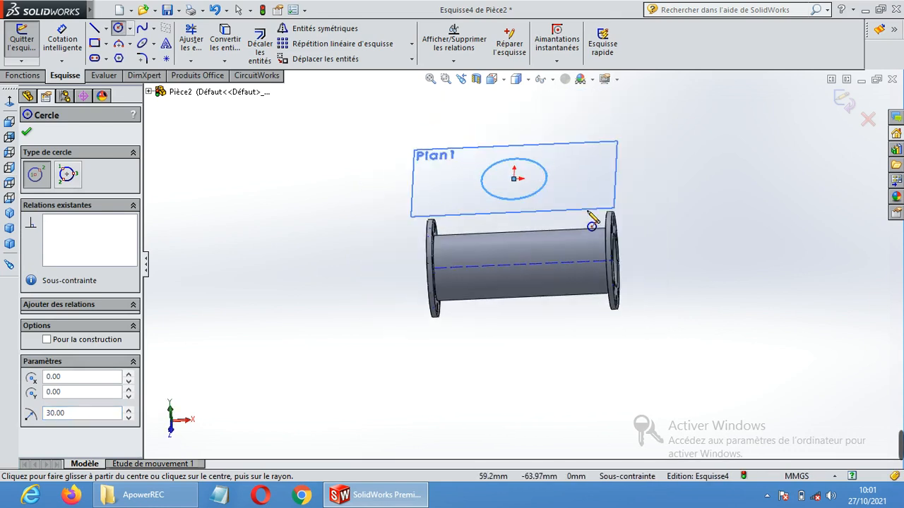
mouse_move(575, 254)
middle_down()
mouse_move(581, 212)
mouse_move(575, 233)
middle_up()
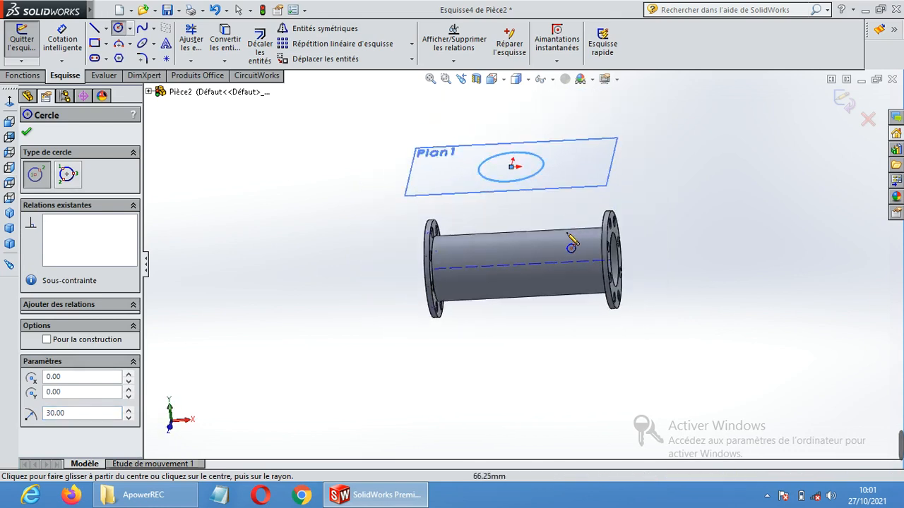
click(22, 74)
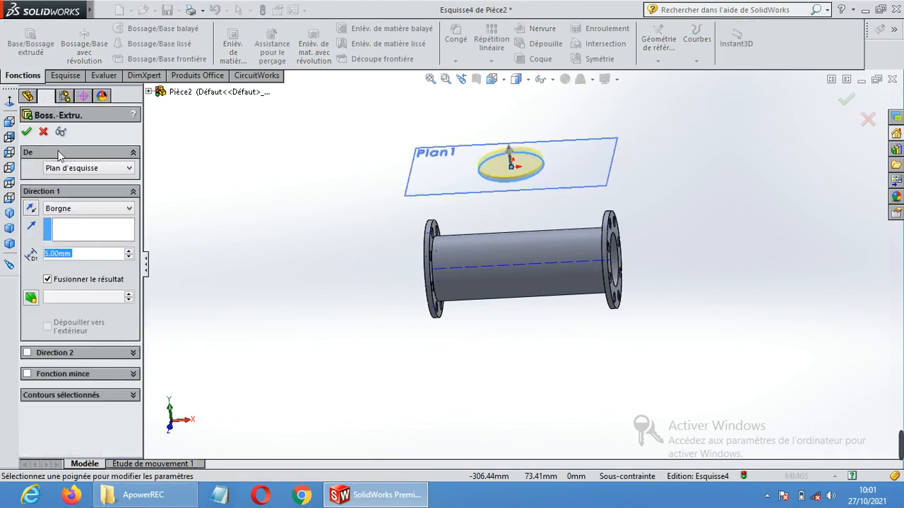
click(90, 209)
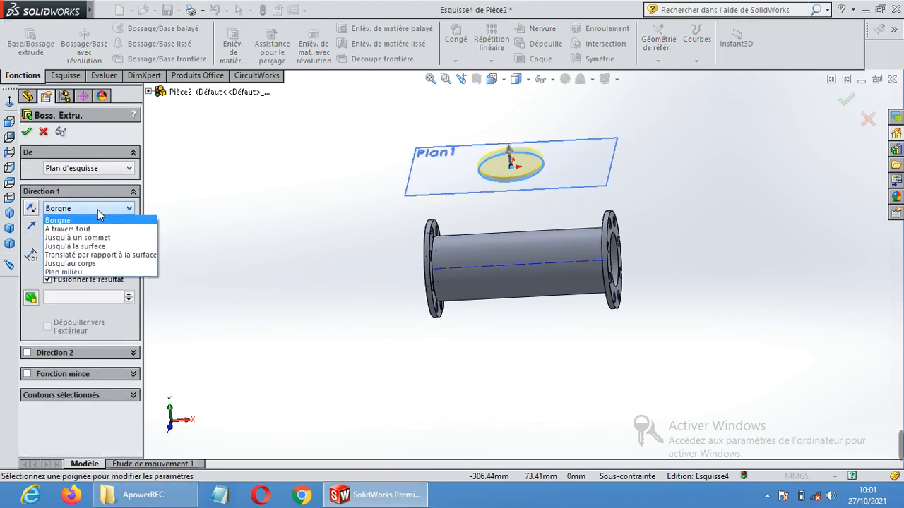
click(92, 251)
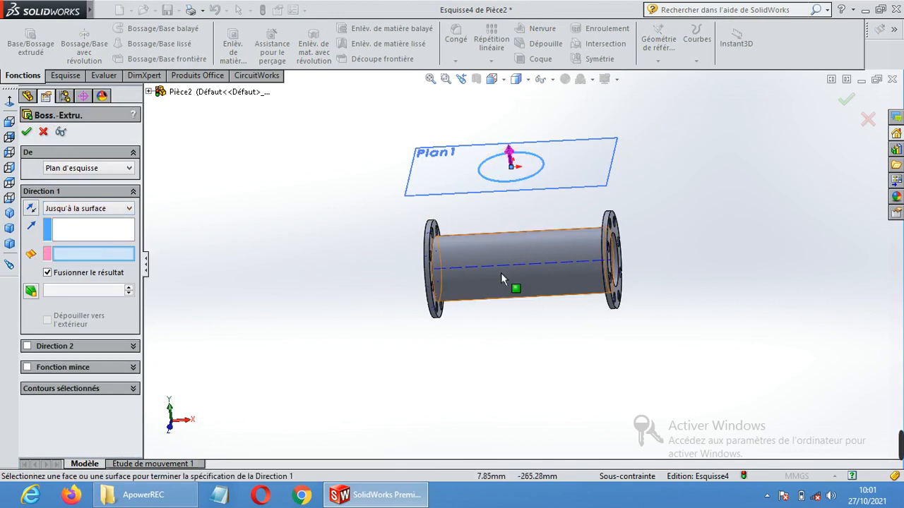
click(512, 248)
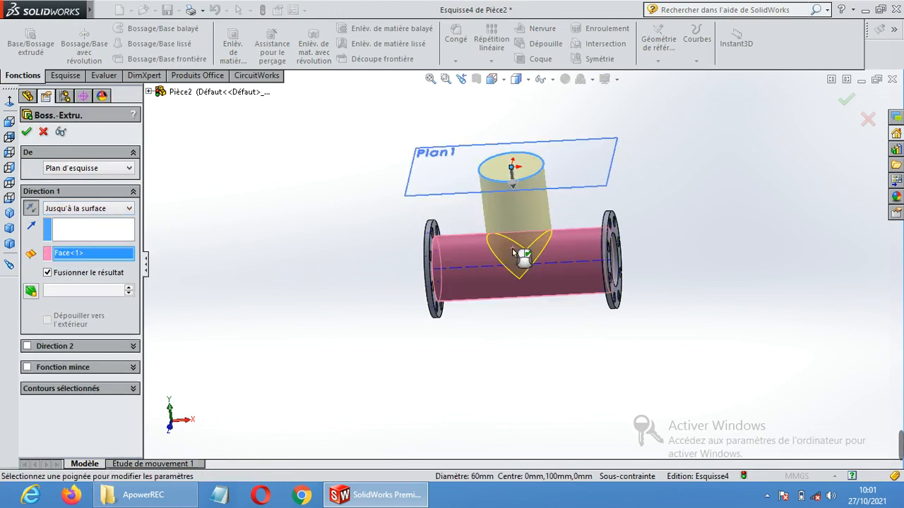
click(27, 133)
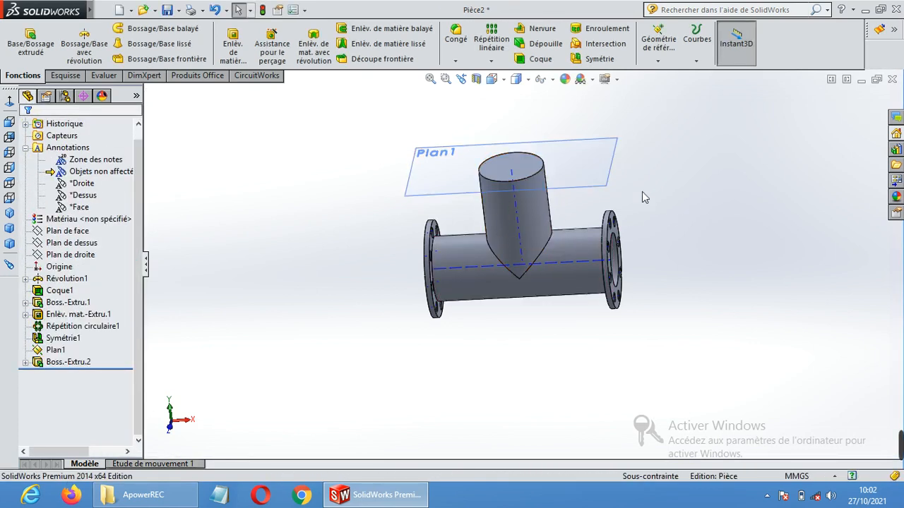
Shell the branch with a 5 mm wall, removing its top end face and the main tube's inner cylindrical face
middle_drag(673, 168, 636, 195)
click(538, 59)
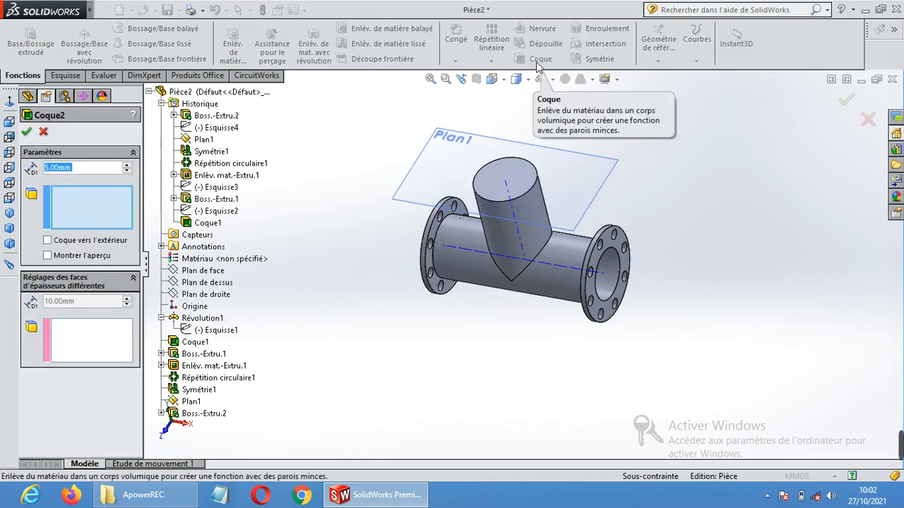
click(519, 175)
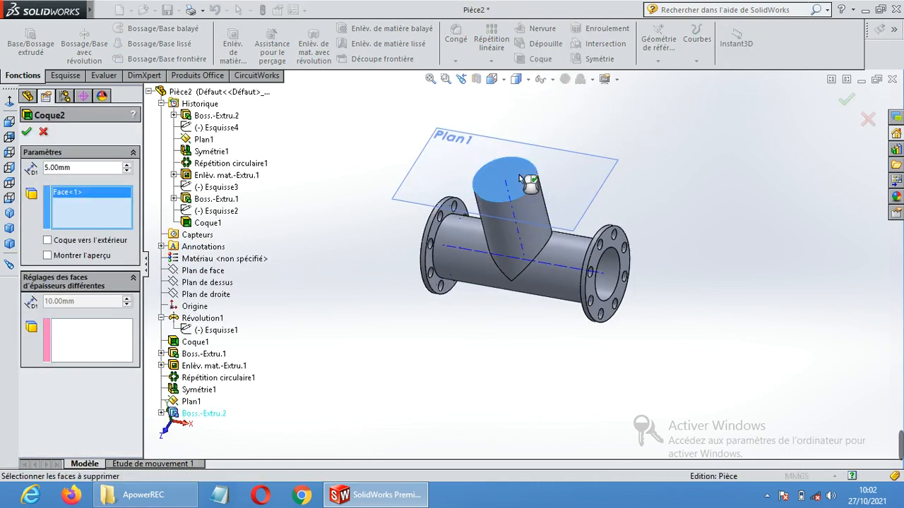
middle_drag(694, 288, 612, 216)
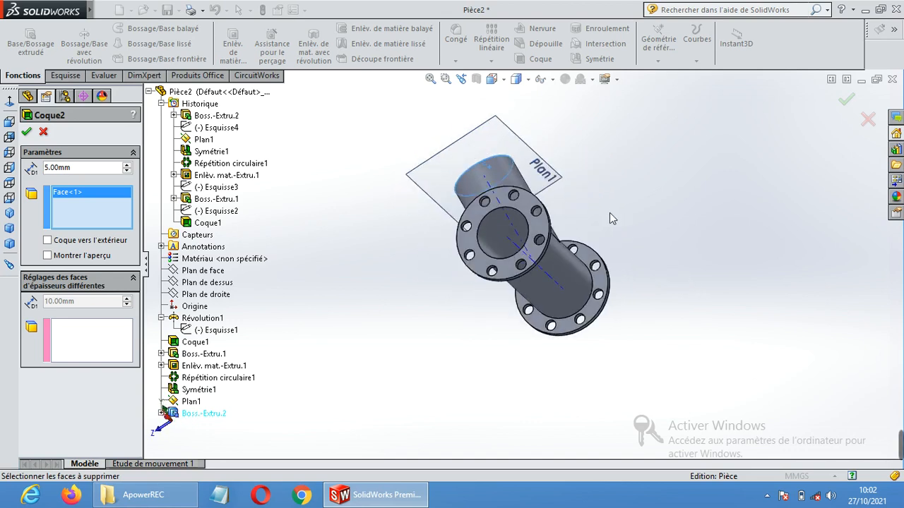
click(504, 230)
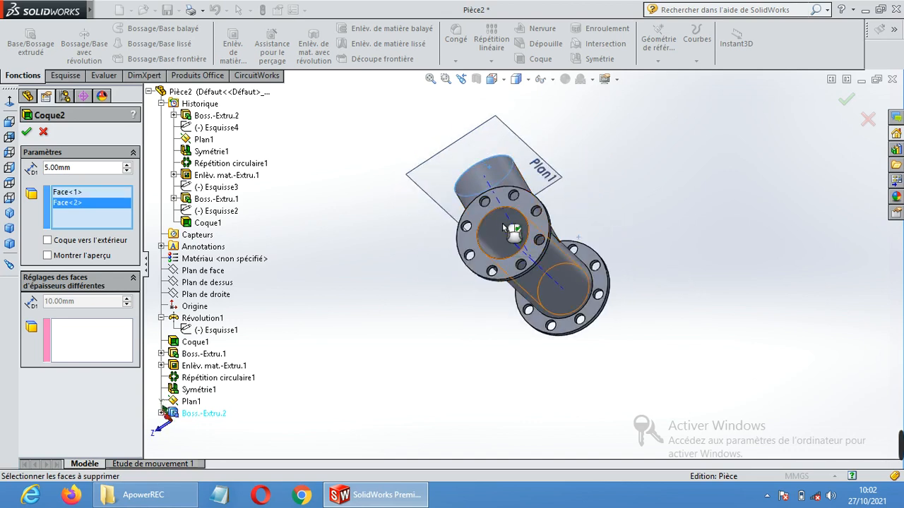
click(26, 134)
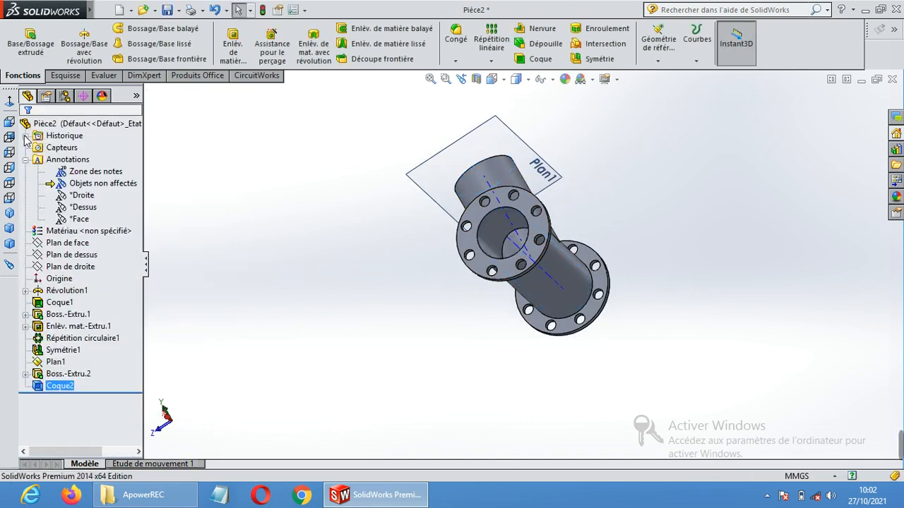
Sketch a circle with a radius of about 25 mm on the offset plane, centred on the origin along the branch's bore edge
middle_drag(369, 279, 537, 289)
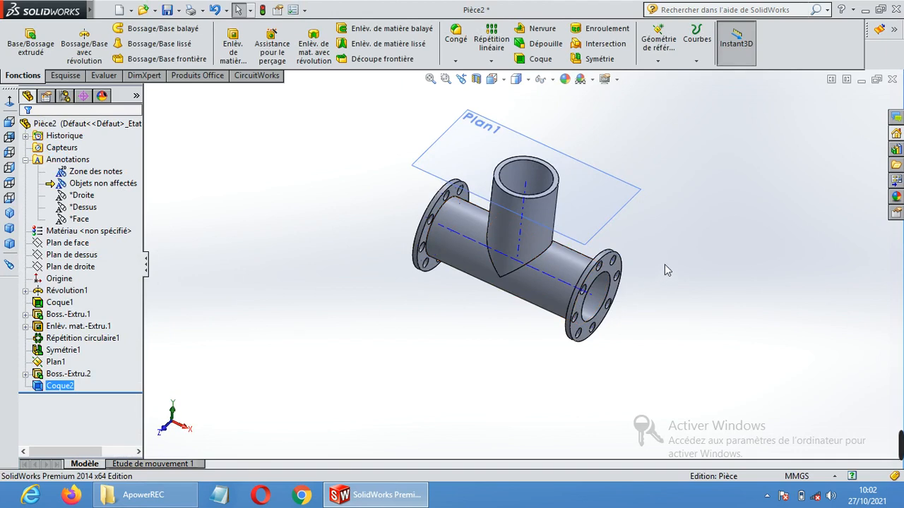
click(628, 184)
click(725, 141)
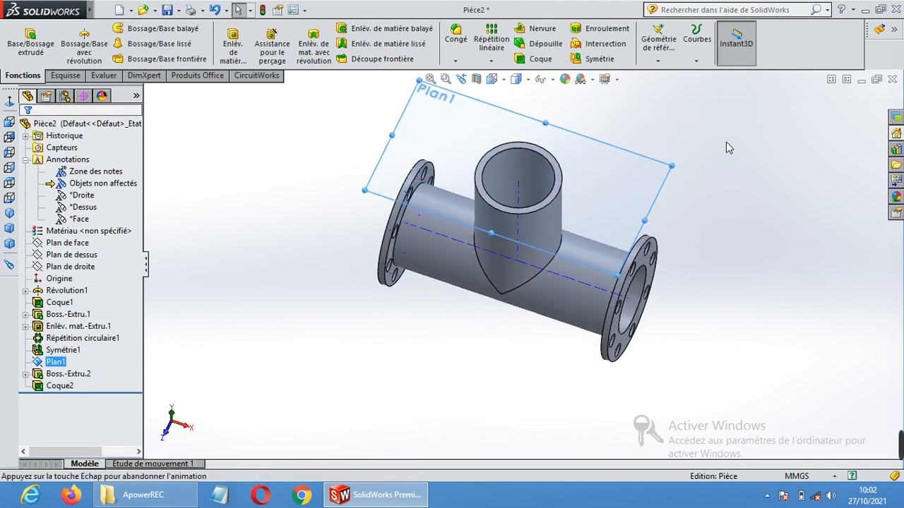
click(76, 77)
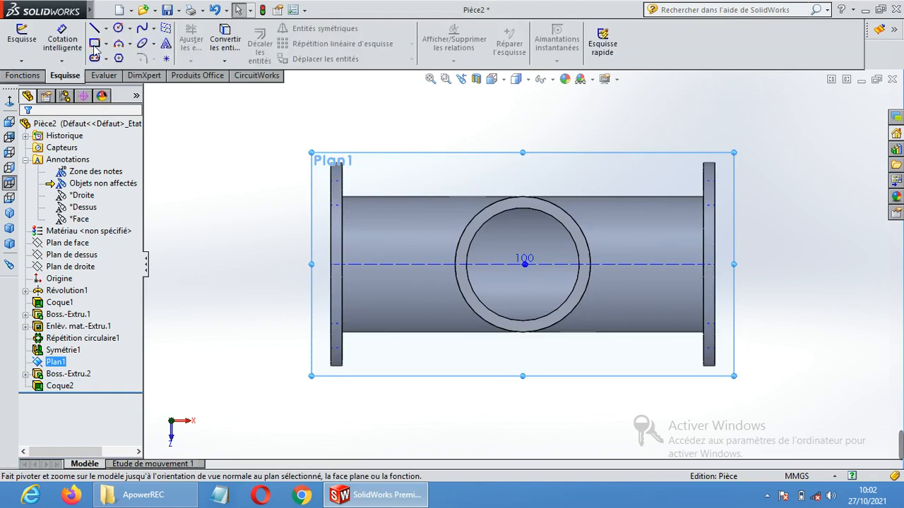
click(120, 28)
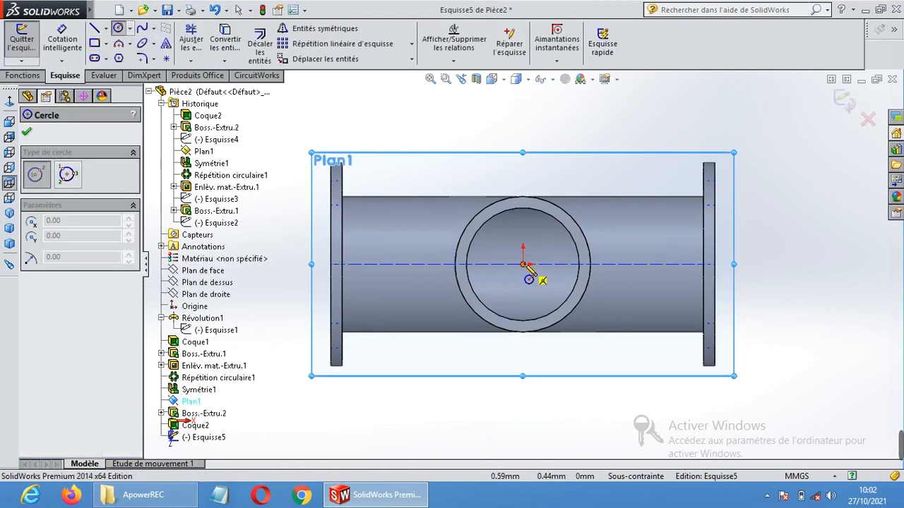
click(522, 265)
click(545, 210)
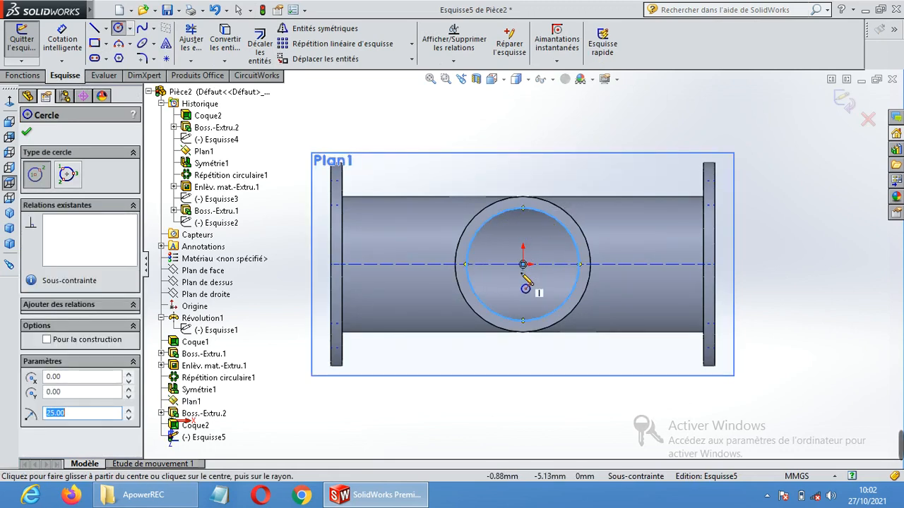
Add a concentric outer circle around the branch and set its radius to 45 mm
click(523, 265)
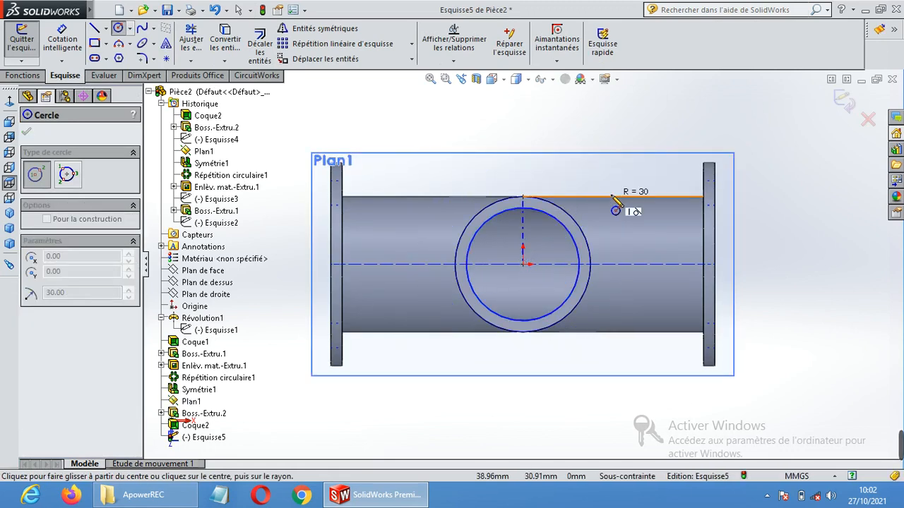
click(591, 180)
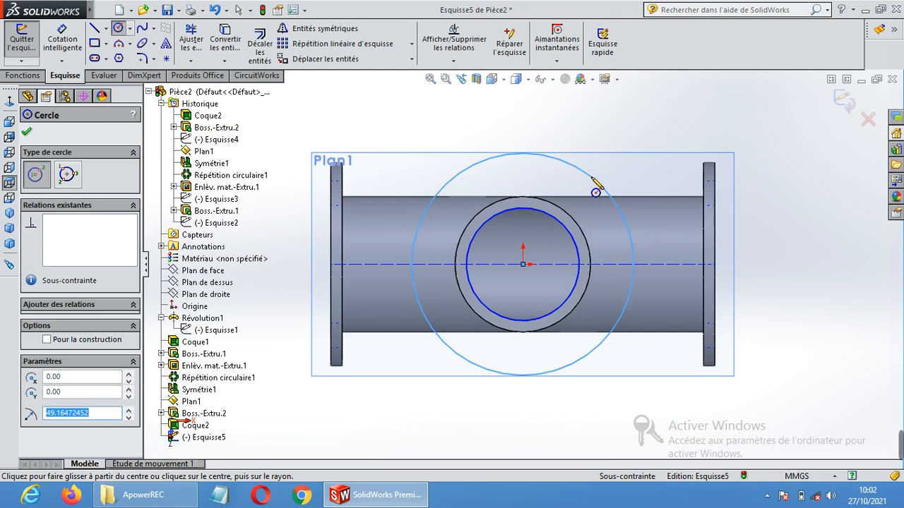
text(45)
key(Return)
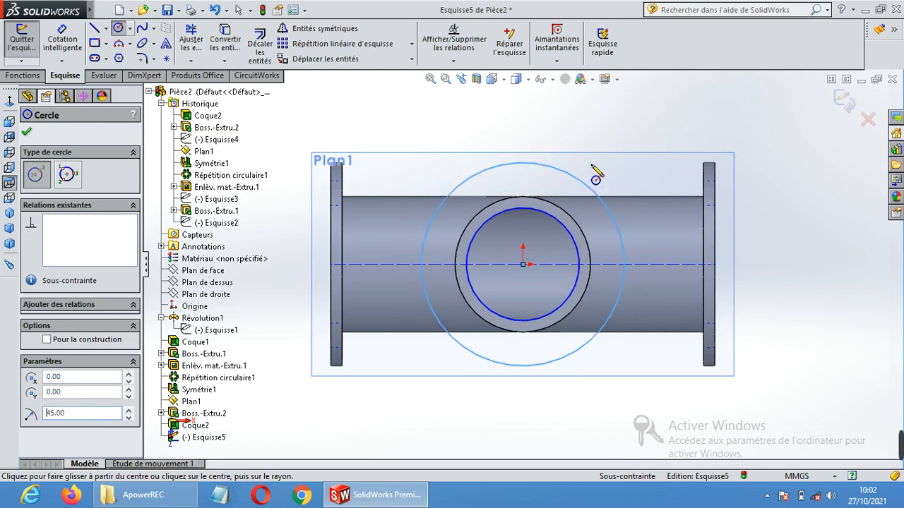
click(27, 132)
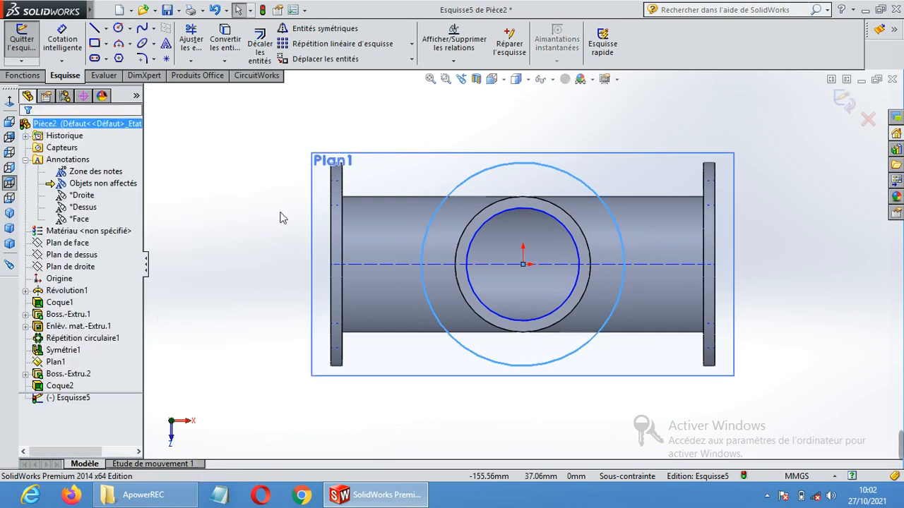
Extrude the ring between the two circles 5 mm upward as the branch's flange, merging the result
scroll(521, 333, up, 2)
middle_drag(521, 360, 510, 246)
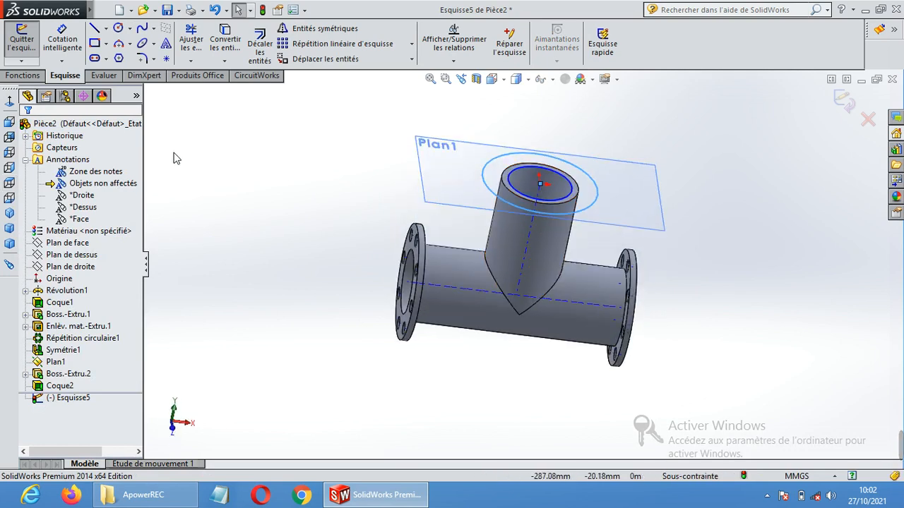
click(36, 76)
click(48, 52)
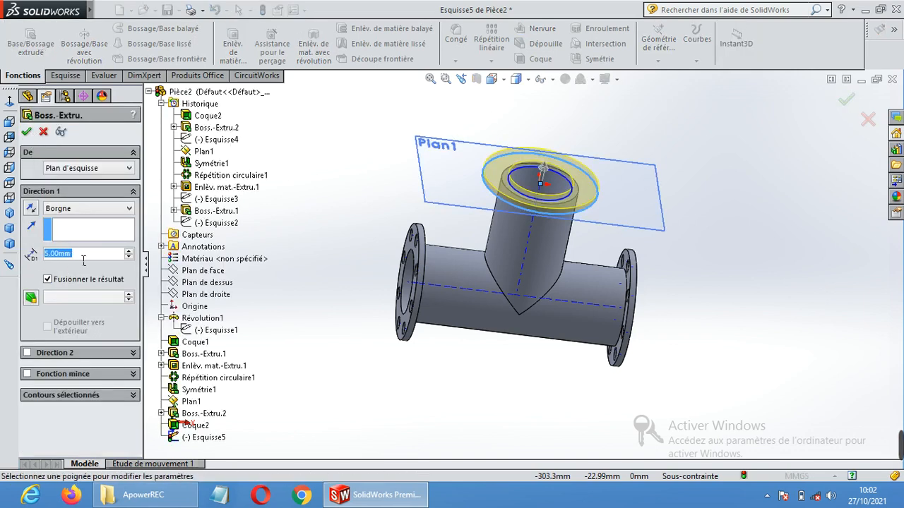
click(28, 133)
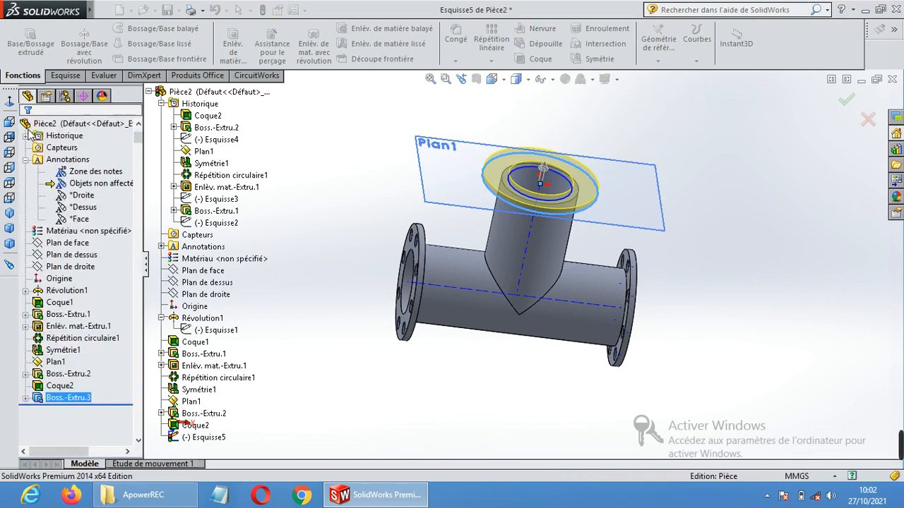
Sketch a bolt-hole circle on the branch flange's top face, vertically aligned with the origin, with a radius of 5 mm
click(584, 189)
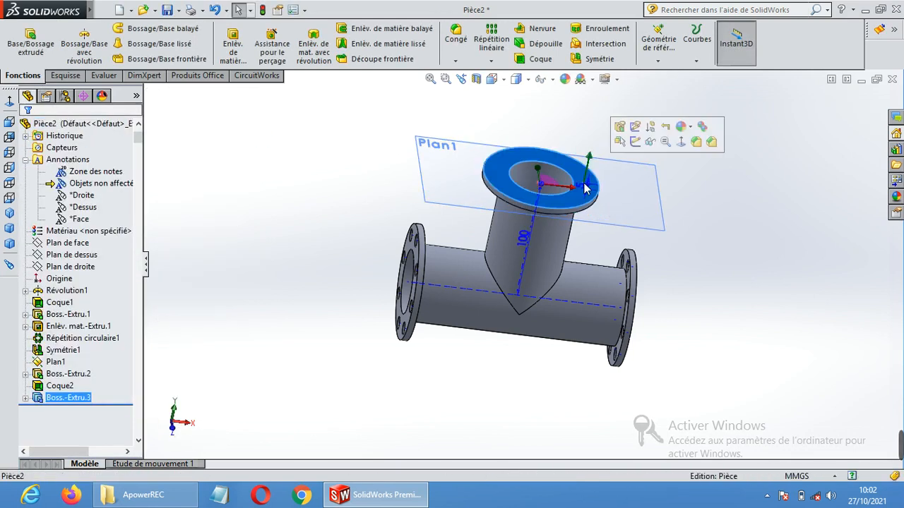
click(682, 149)
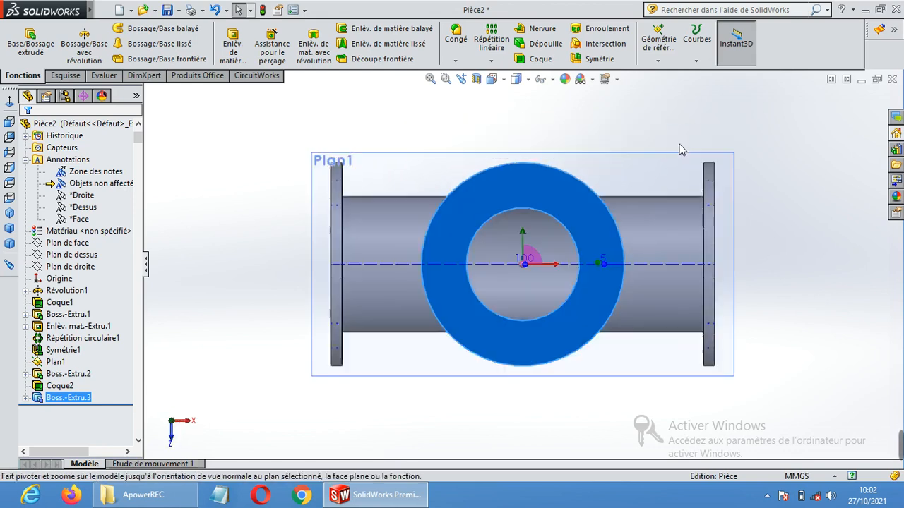
click(65, 75)
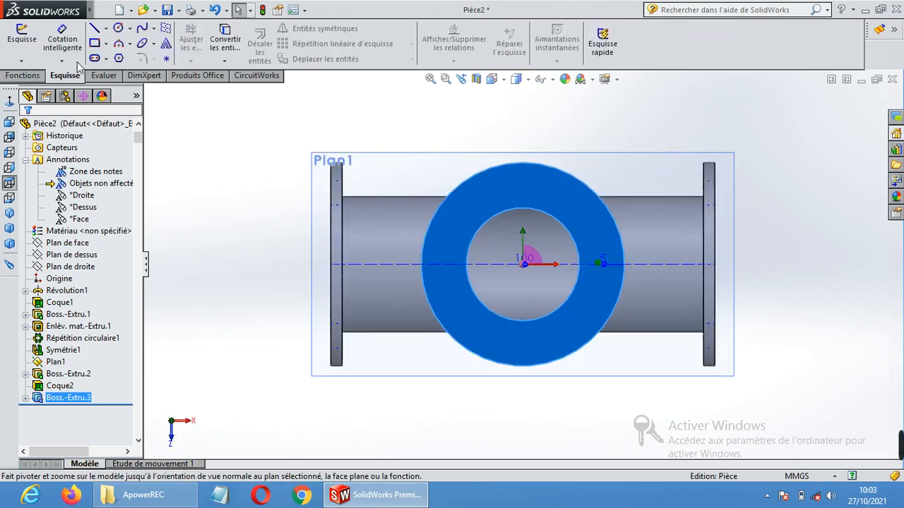
click(118, 28)
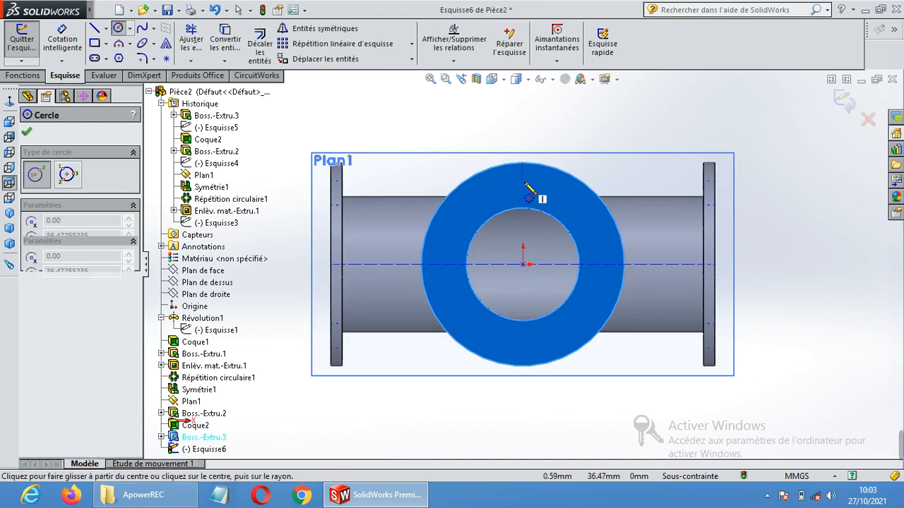
click(522, 181)
click(535, 186)
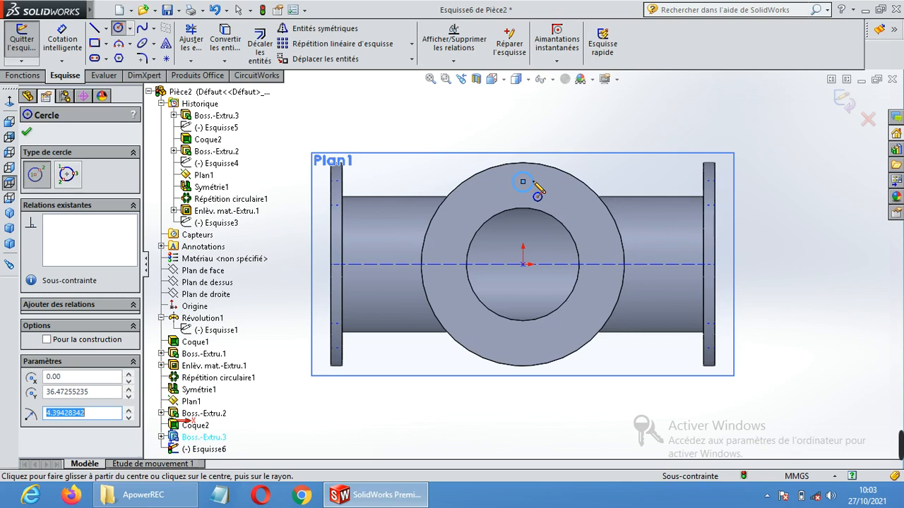
text(5)
key(Return)
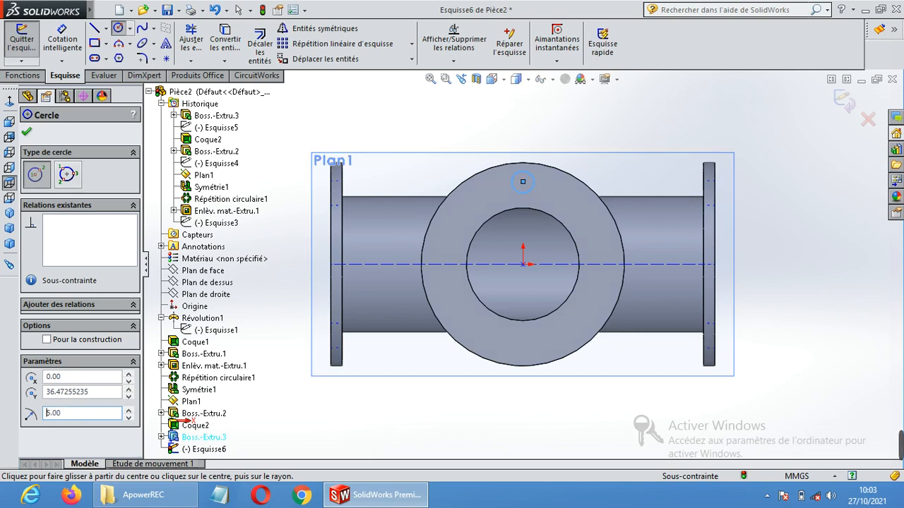
Dimension the distance from the origin to the bolt-hole circle's centre as 38 mm
click(62, 41)
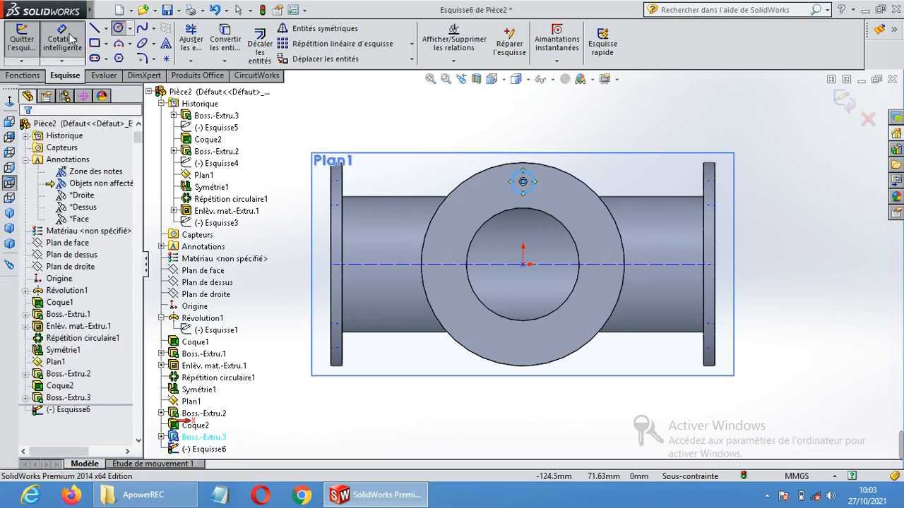
click(523, 264)
click(522, 181)
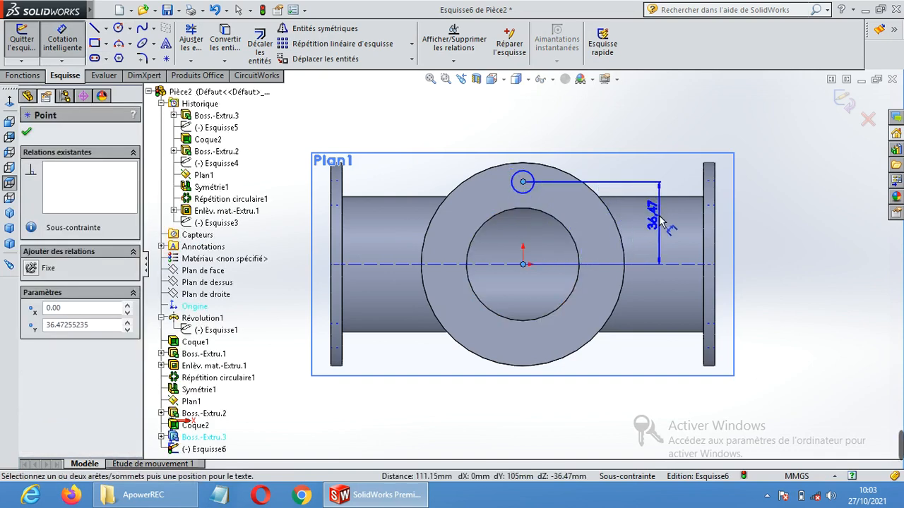
click(660, 225)
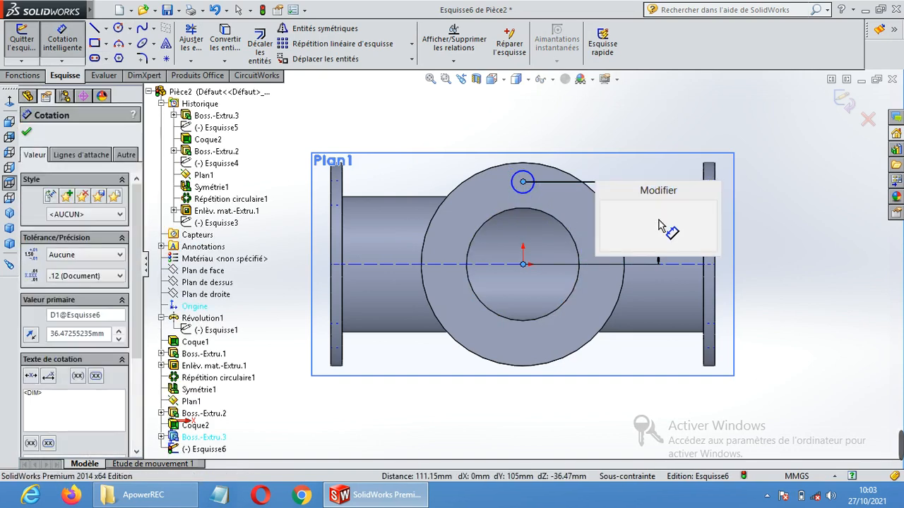
text(38)
key(Return)
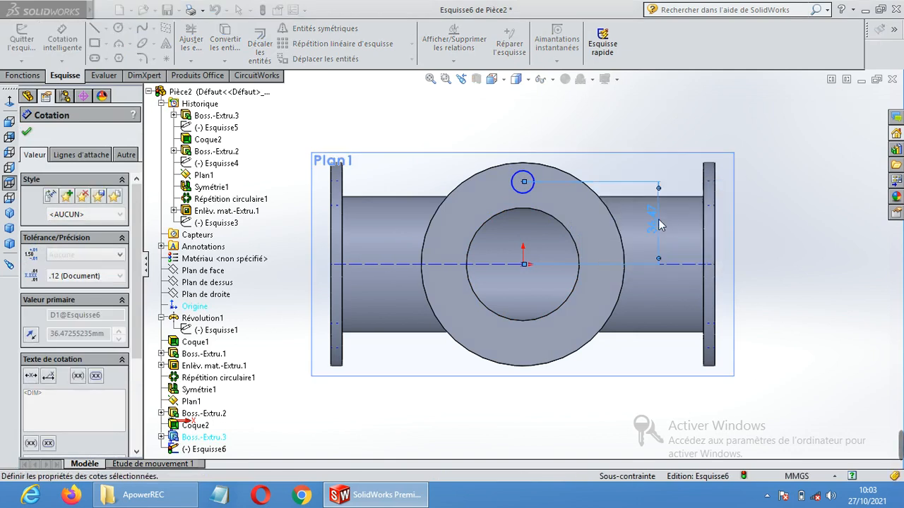
Accept the 38 mm position dimension of the bolt-hole circle and finish dimensioning
scroll(454, 214, up, 2)
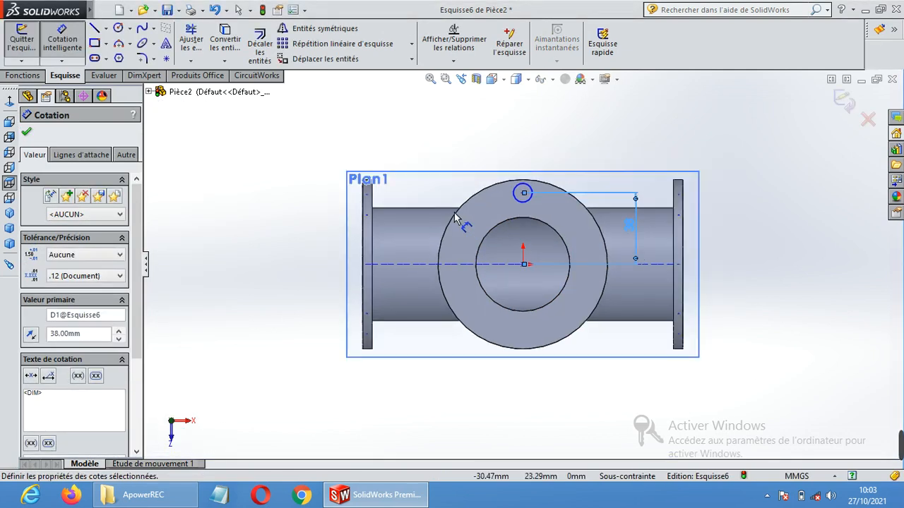
click(27, 134)
middle_drag(686, 307, 750, 230)
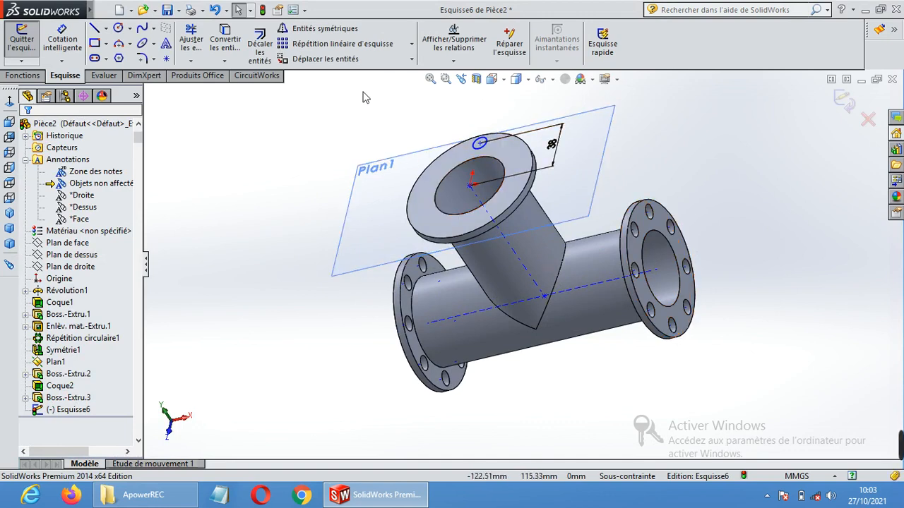
click(411, 43)
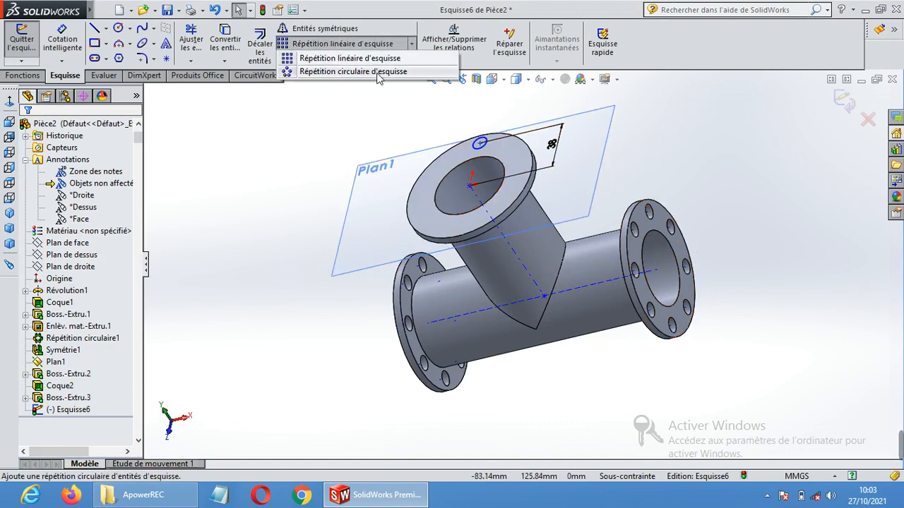
click(377, 73)
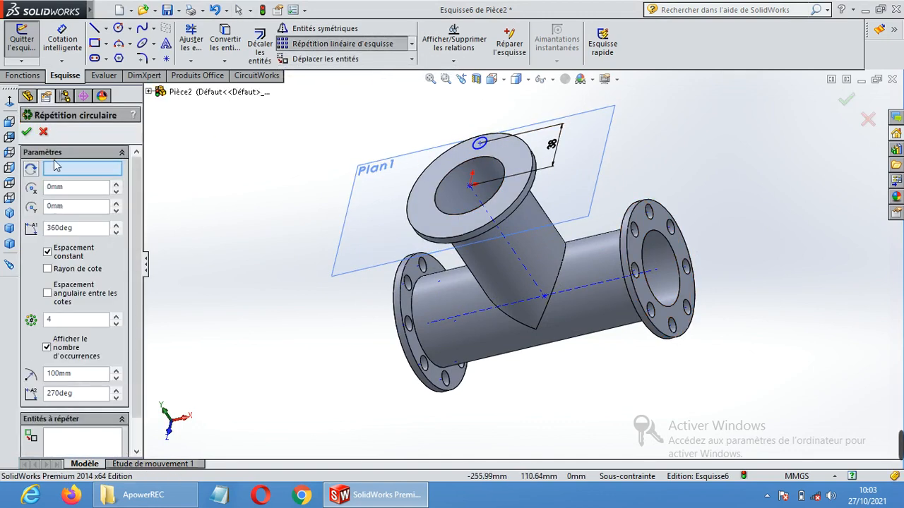
click(55, 172)
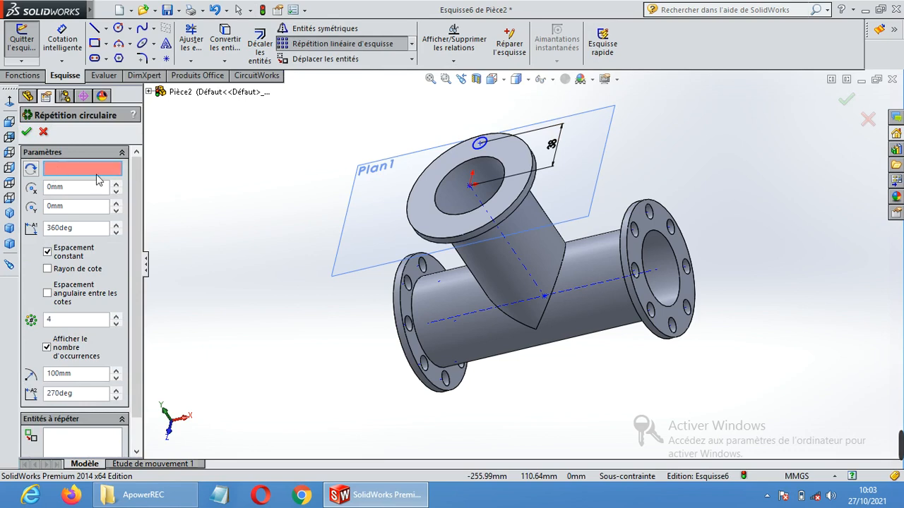
click(471, 187)
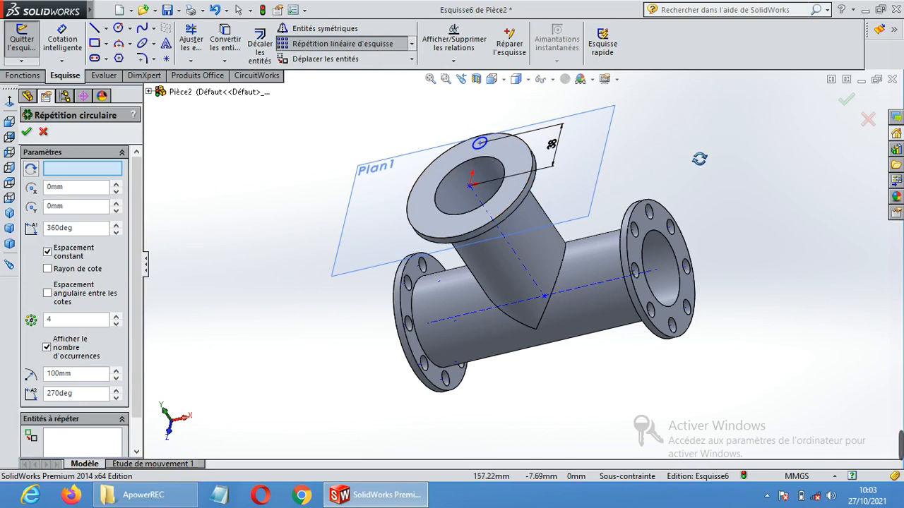
middle_drag(698, 157, 721, 239)
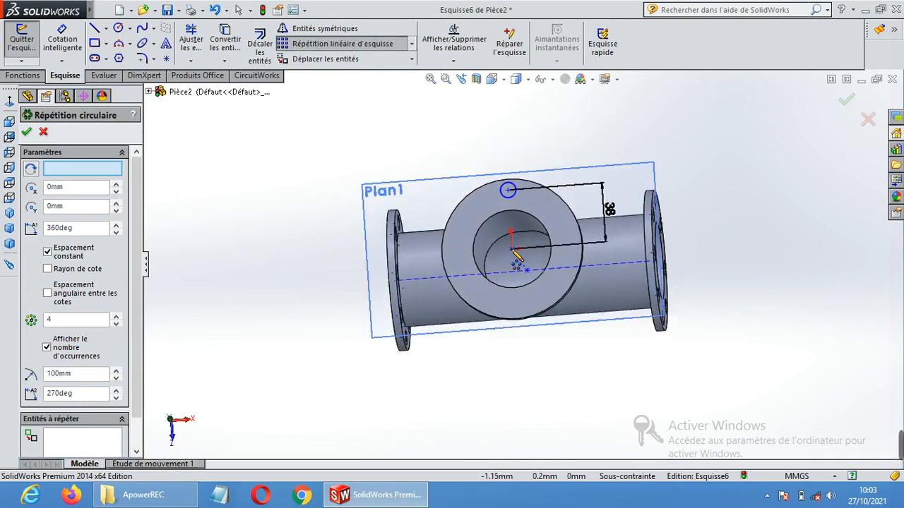
click(44, 132)
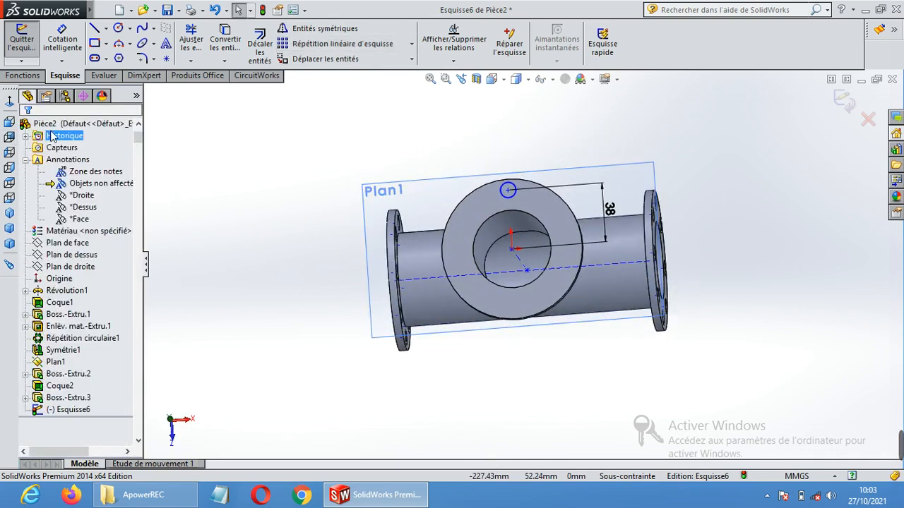
Cut-extrude the bolt-hole circle 5 mm deep through the branch flange as a blind cut from the sketch plane
click(24, 76)
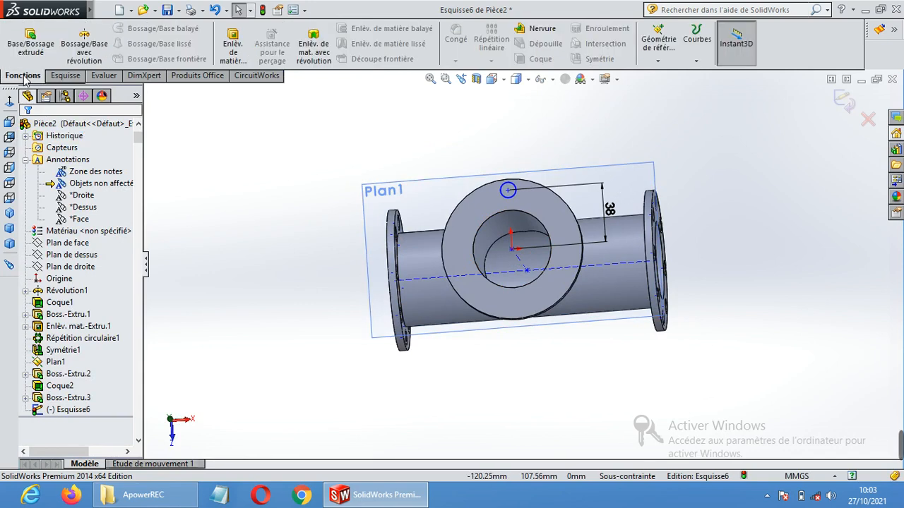
click(231, 48)
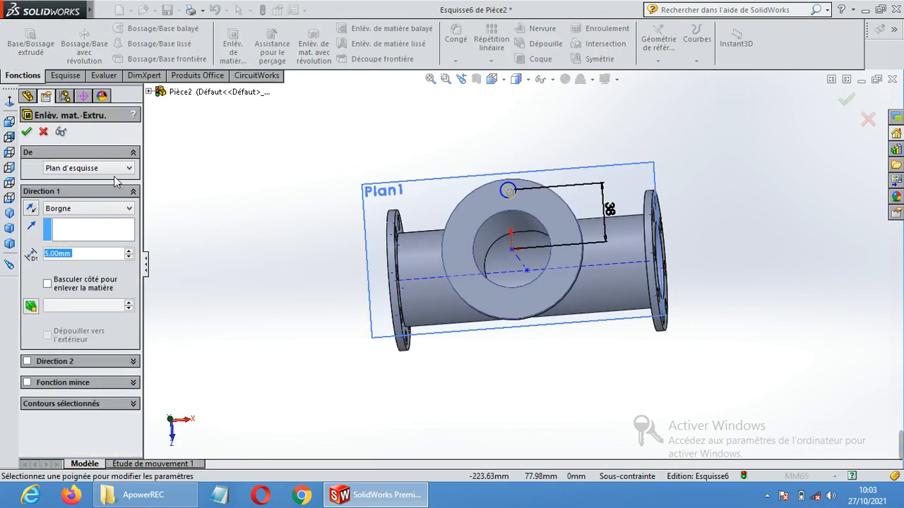
middle_drag(545, 384, 505, 280)
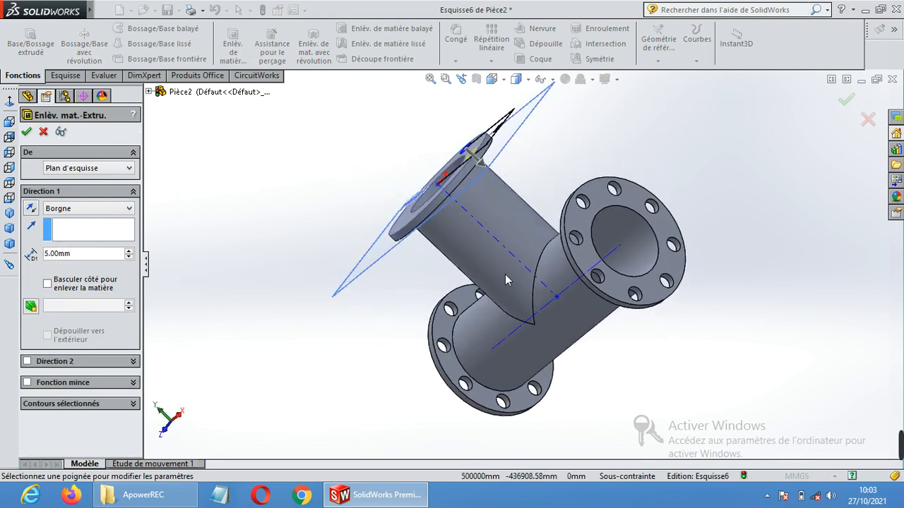
click(27, 132)
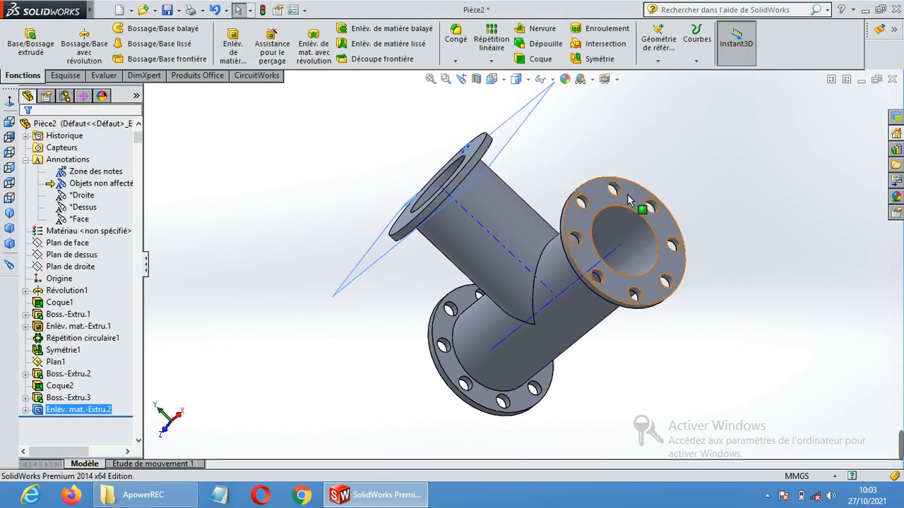
Create a circular pattern of the branch flange's bolt-hole cut around the branch axis with 8 equally spaced instances over 360 degrees
click(589, 154)
middle_drag(589, 154, 553, 231)
click(491, 61)
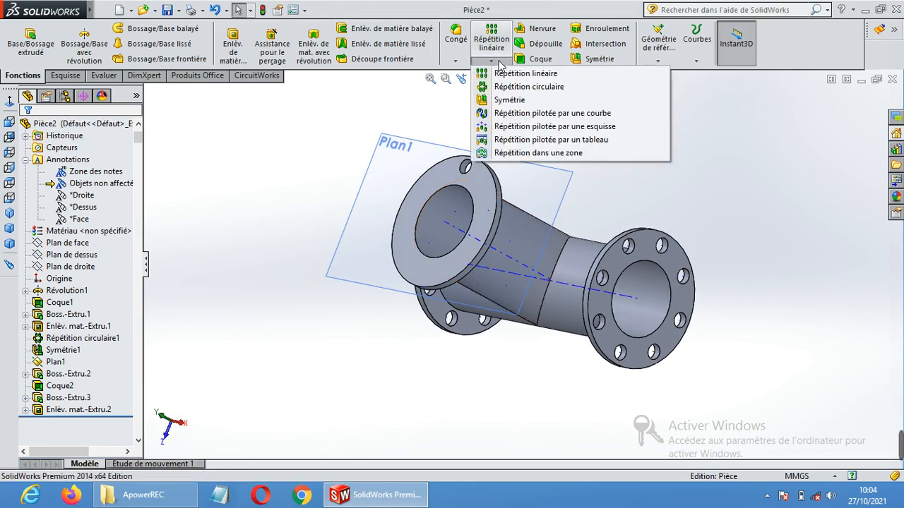
click(515, 86)
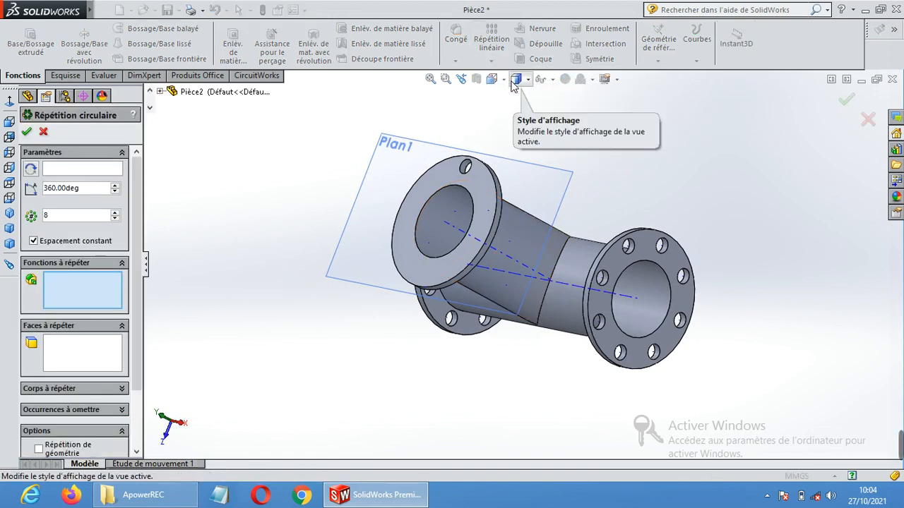
click(461, 235)
click(68, 298)
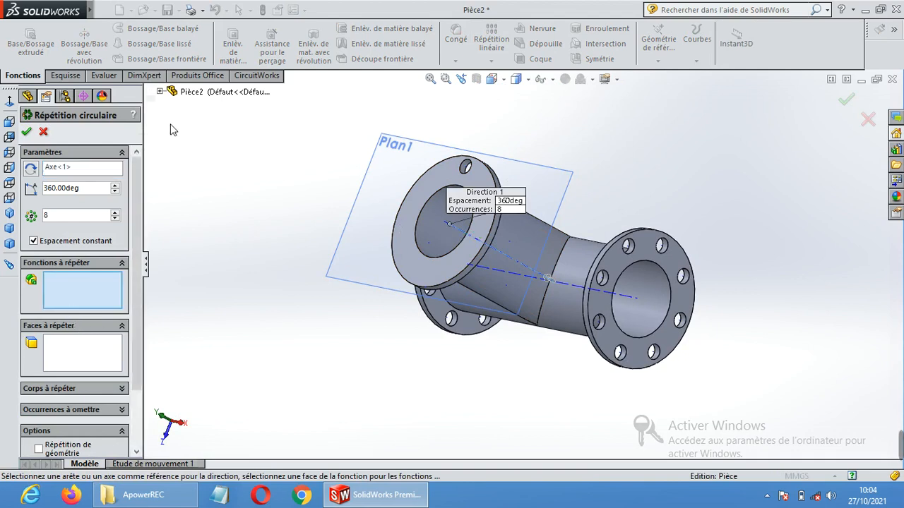
click(161, 92)
click(161, 92)
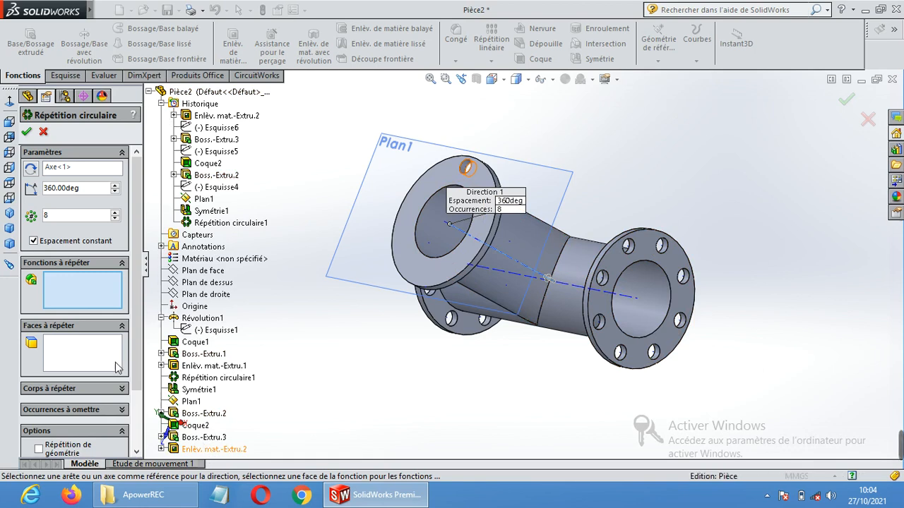
click(226, 450)
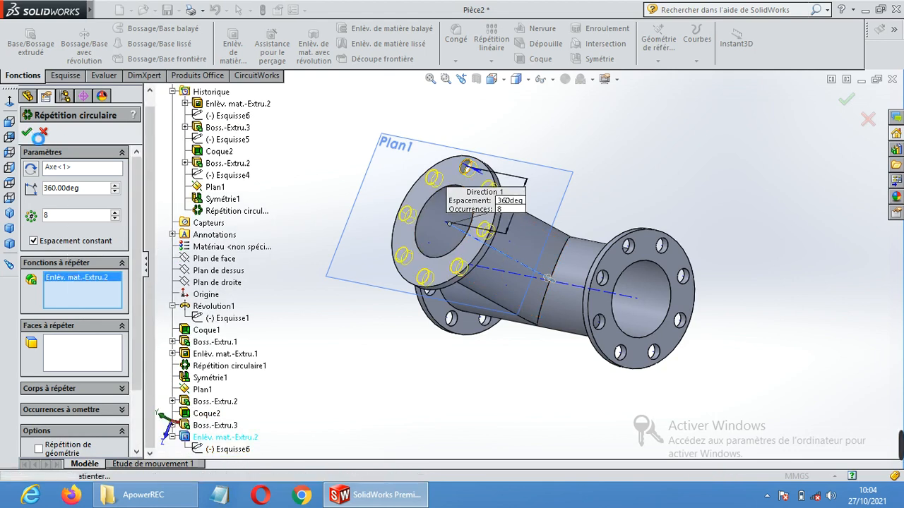
click(27, 133)
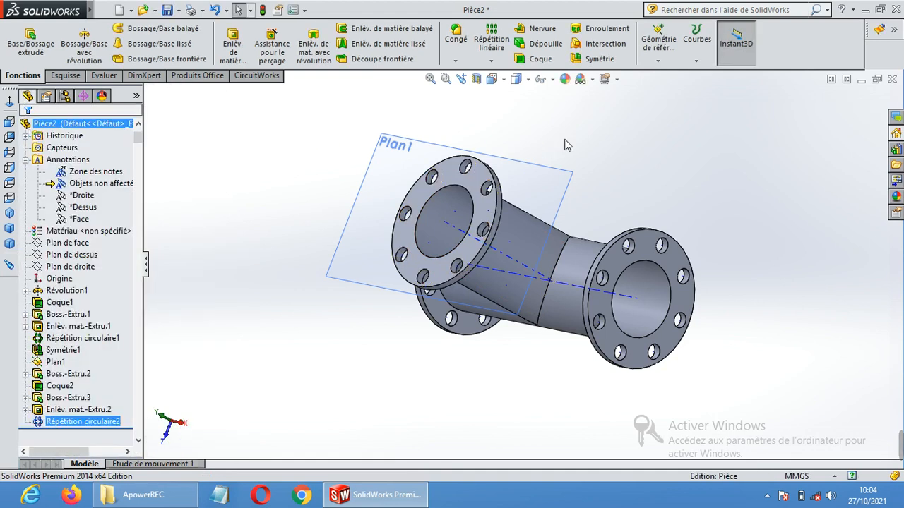
Turn off the display of reference planes in the graphics area
click(610, 158)
scroll(602, 198, up, 2)
middle_drag(602, 199, 670, 154)
middle_drag(703, 319, 660, 219)
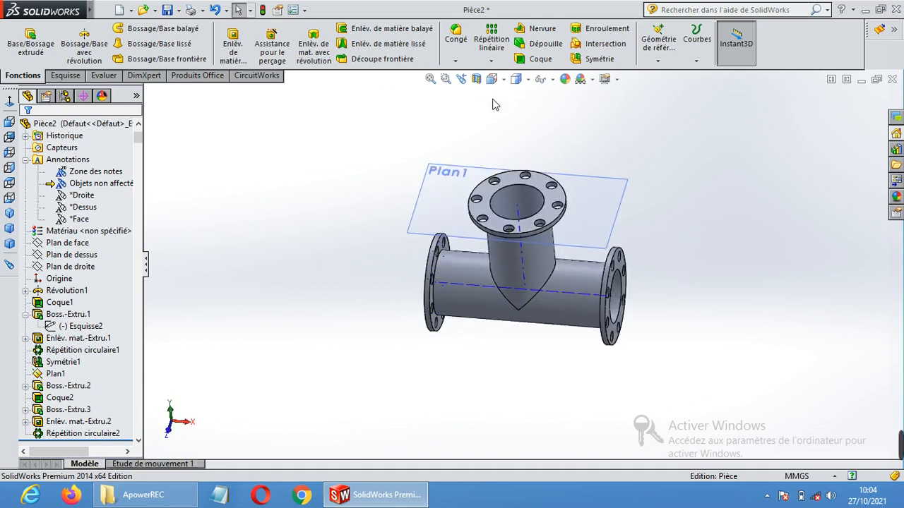
click(553, 79)
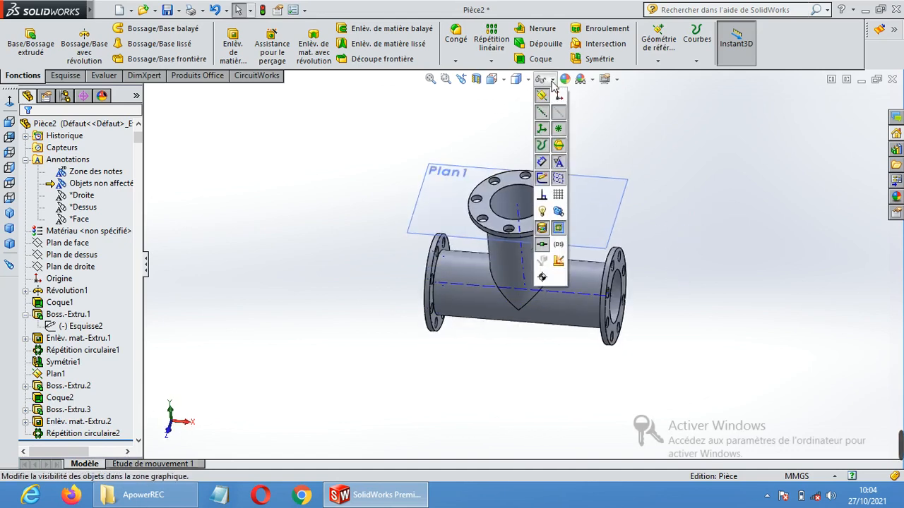
click(543, 96)
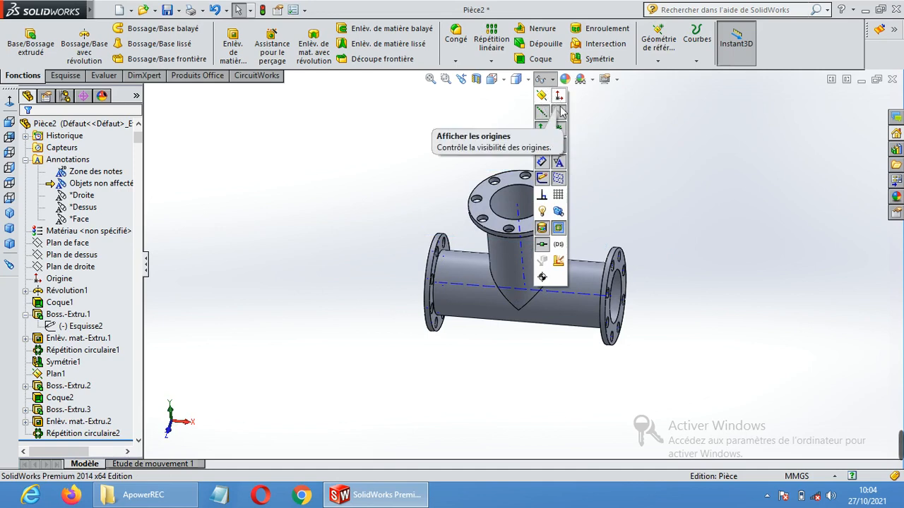
click(685, 237)
scroll(677, 247, up, 1)
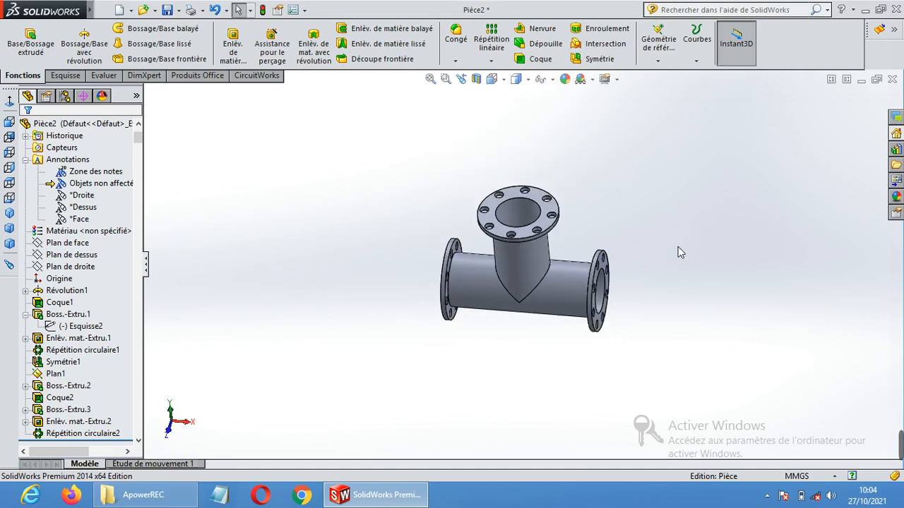
Collapse the Annotations and Boss.-Extru.1 entries in the feature tree
middle_drag(681, 259, 643, 326)
click(26, 159)
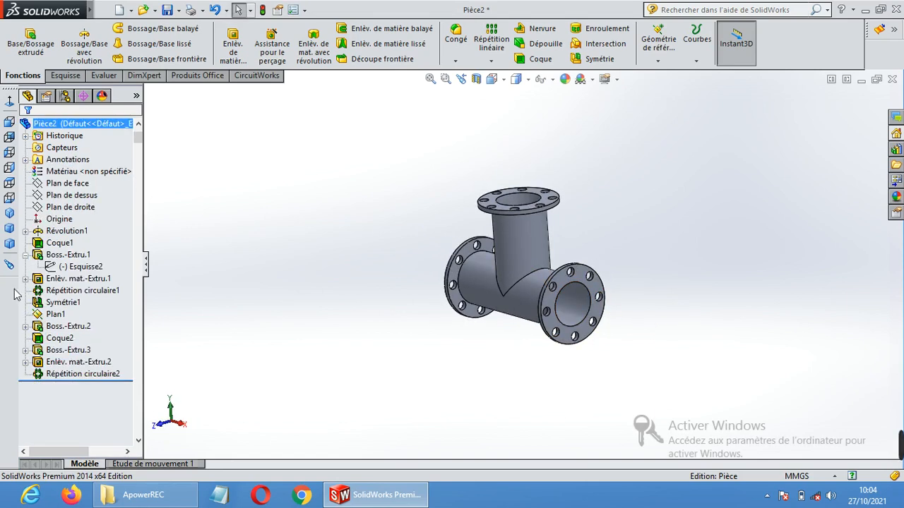
click(25, 255)
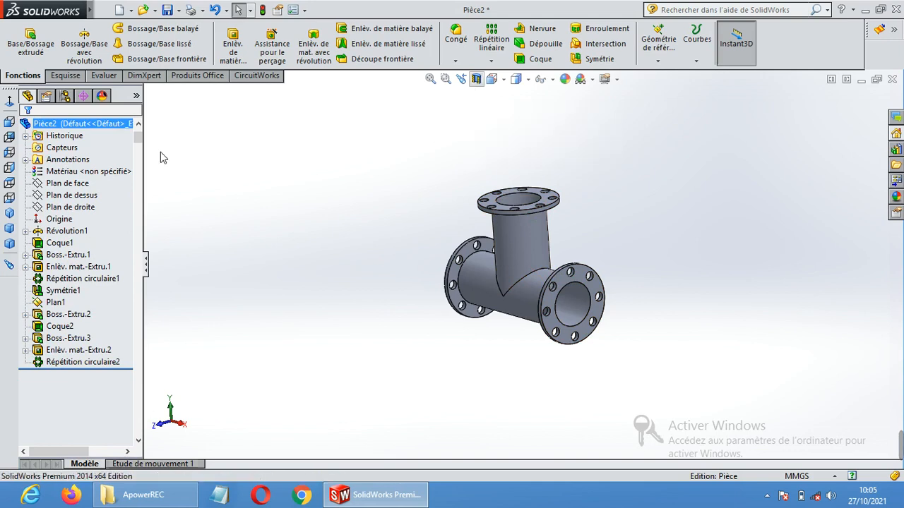
Examine the tee's hollow interior in a section view cut along Plan de face, and close the section without keeping it
click(56, 185)
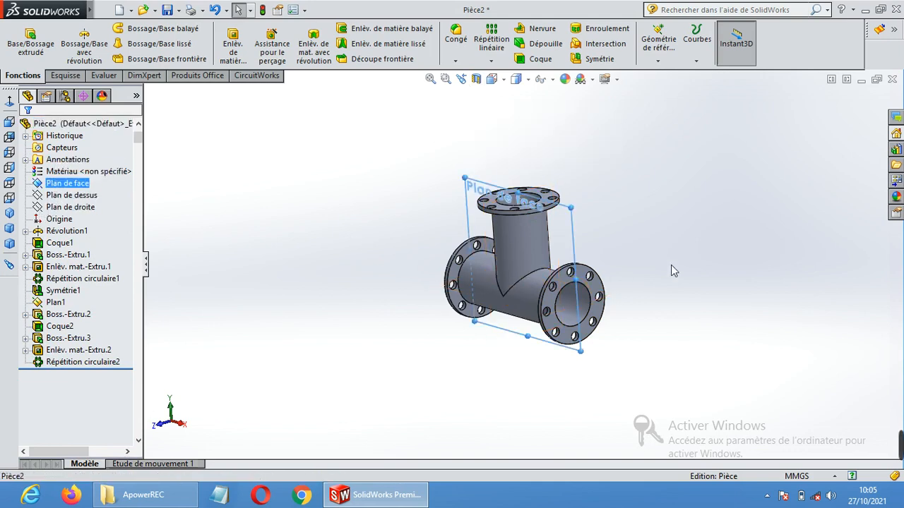
middle_drag(729, 262, 676, 279)
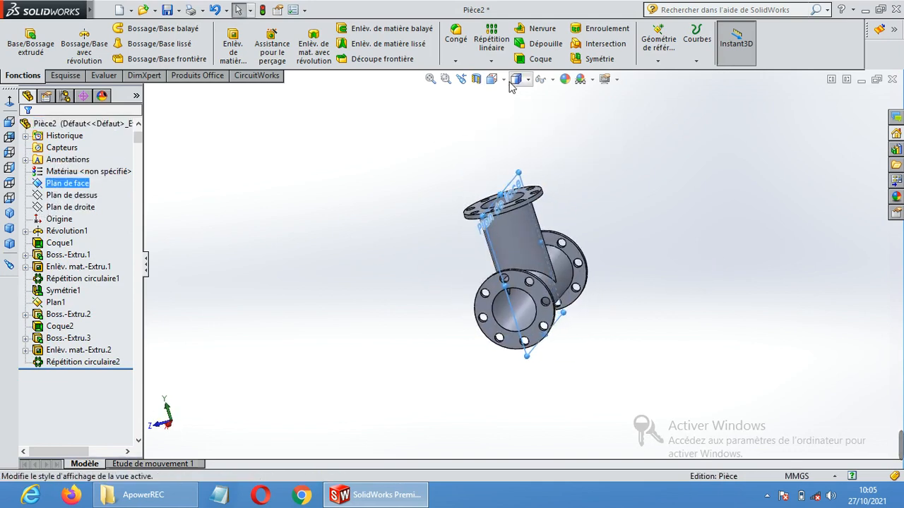
click(477, 80)
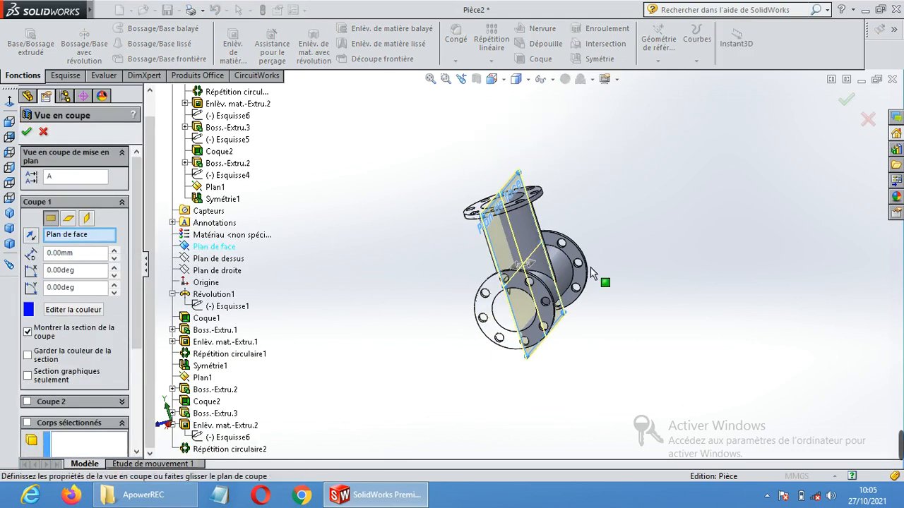
middle_drag(611, 203, 691, 197)
mouse_move(523, 266)
mouse_down()
mouse_move(531, 259)
mouse_move(525, 269)
mouse_up()
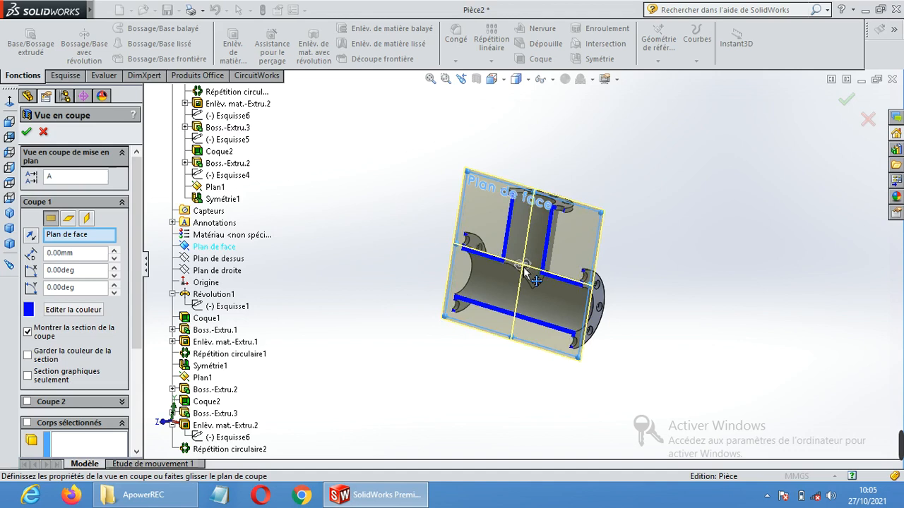
click(44, 133)
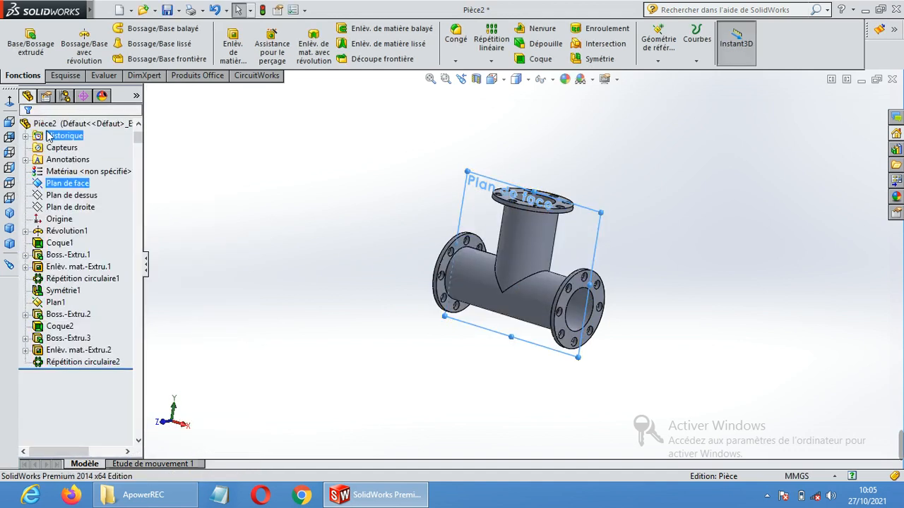
click(664, 185)
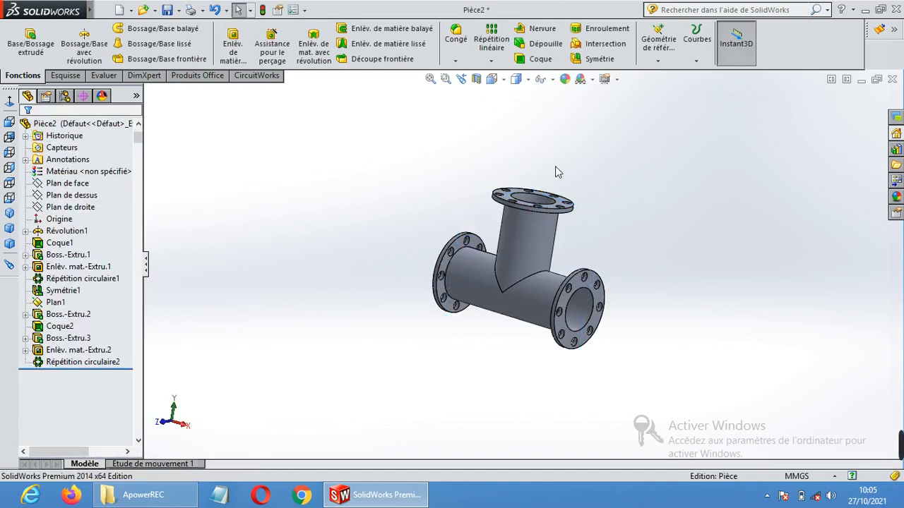
Apply a bright yellow colour from the standard palette to the whole part
click(566, 83)
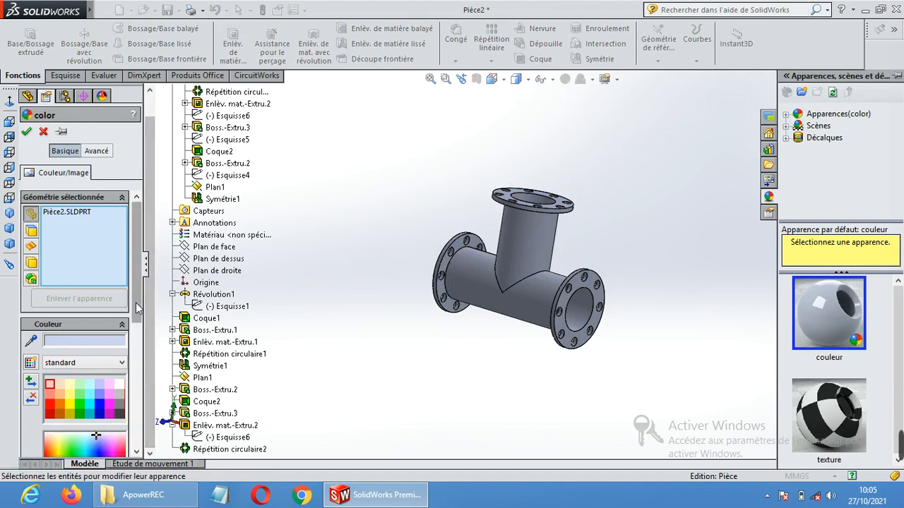
scroll(131, 341, down, 2)
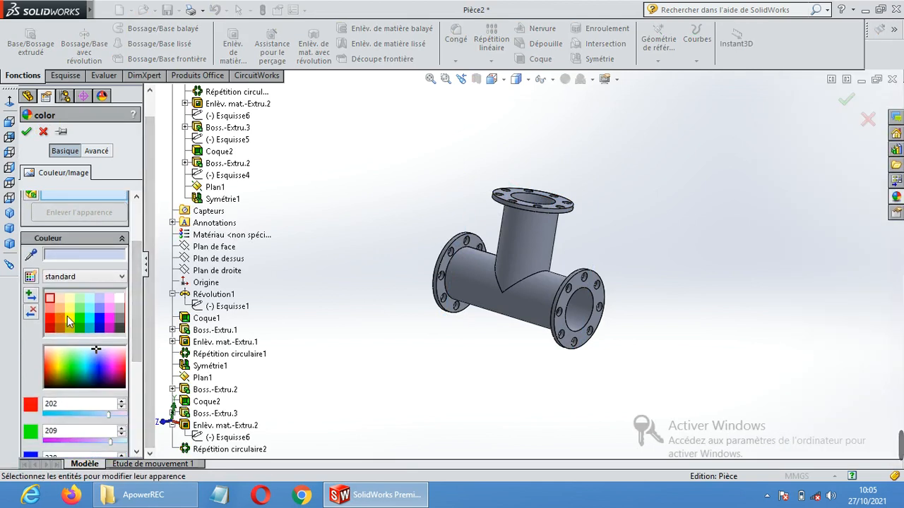
click(67, 318)
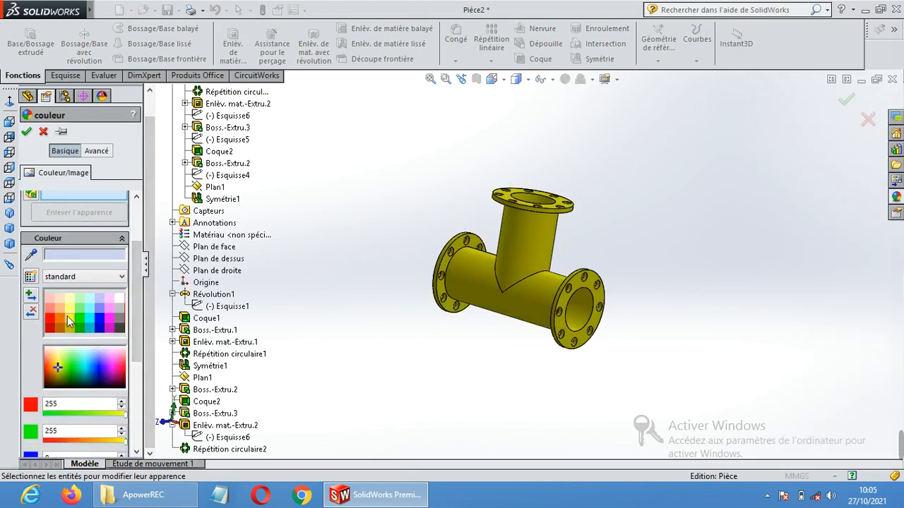
click(26, 132)
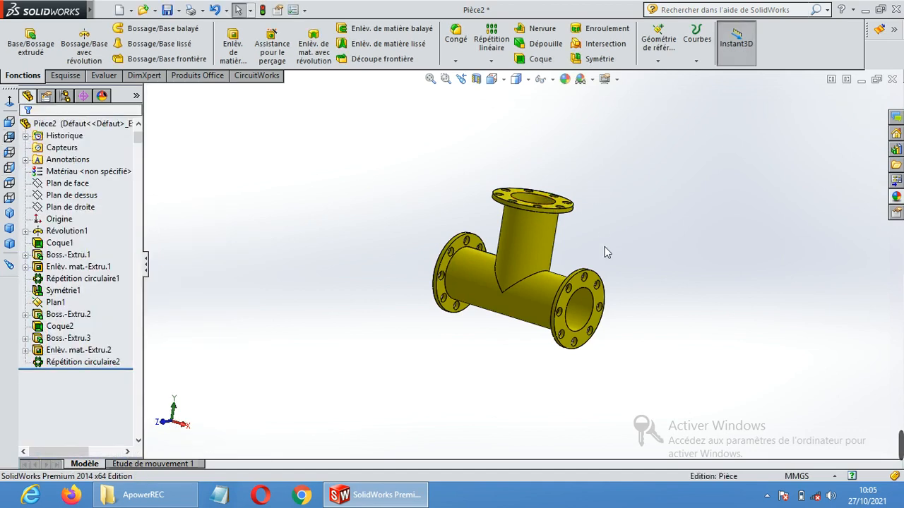
scroll(604, 252, down, 5)
middle_drag(601, 221, 609, 284)
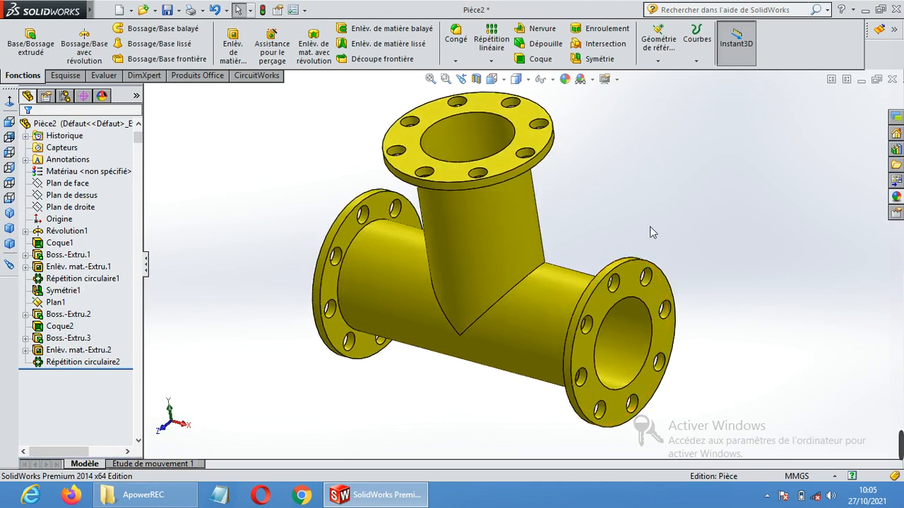
scroll(601, 176, up, 1)
scroll(519, 161, up, 2)
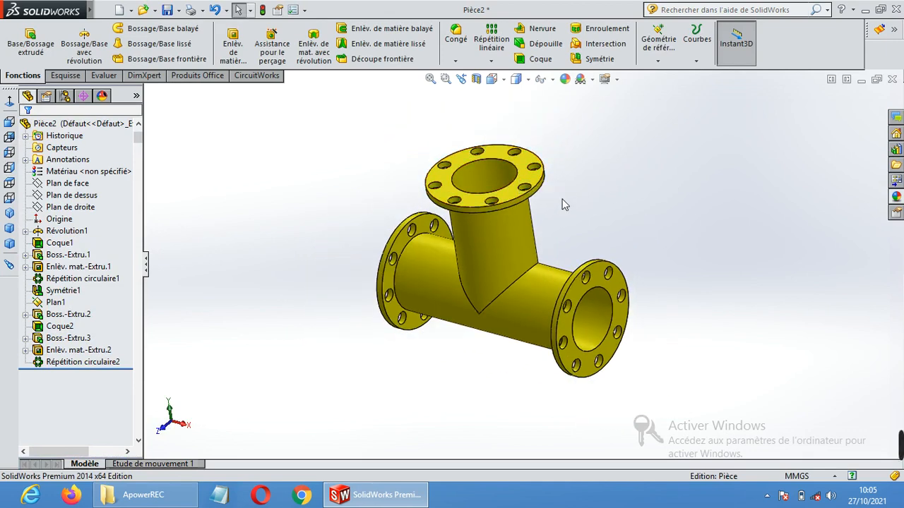
middle_drag(617, 228, 668, 205)
mouse_move(902, 451)
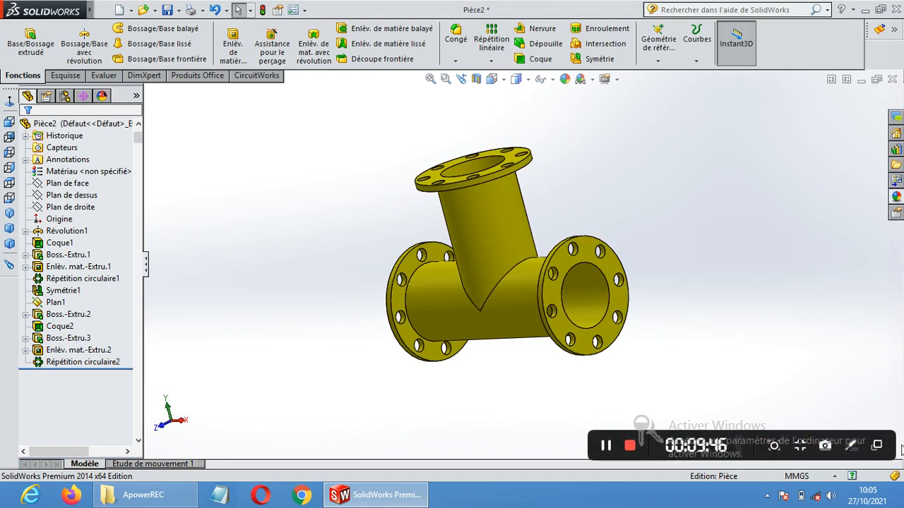